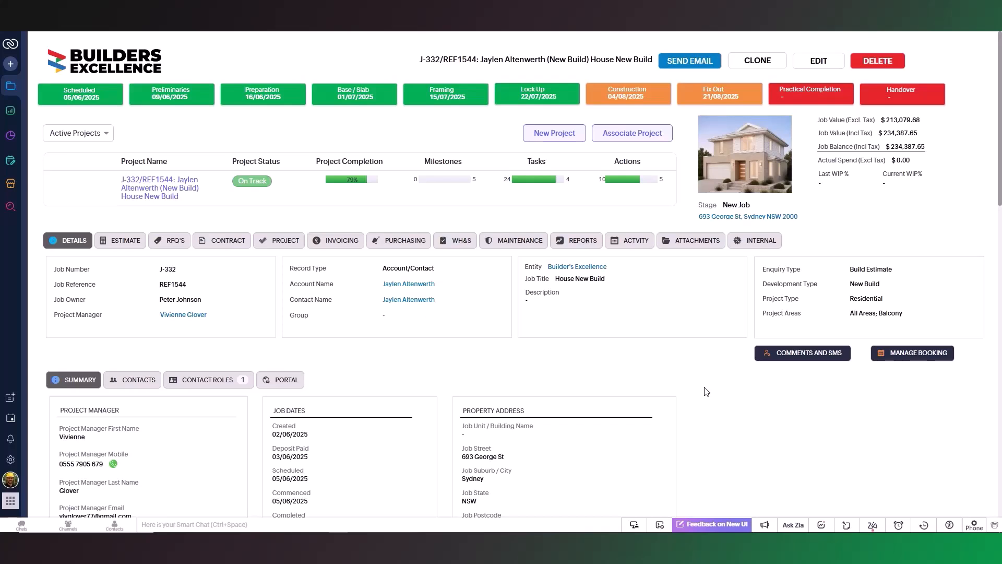
Examine the existing report links in the job record's Reports section.
click(577, 245)
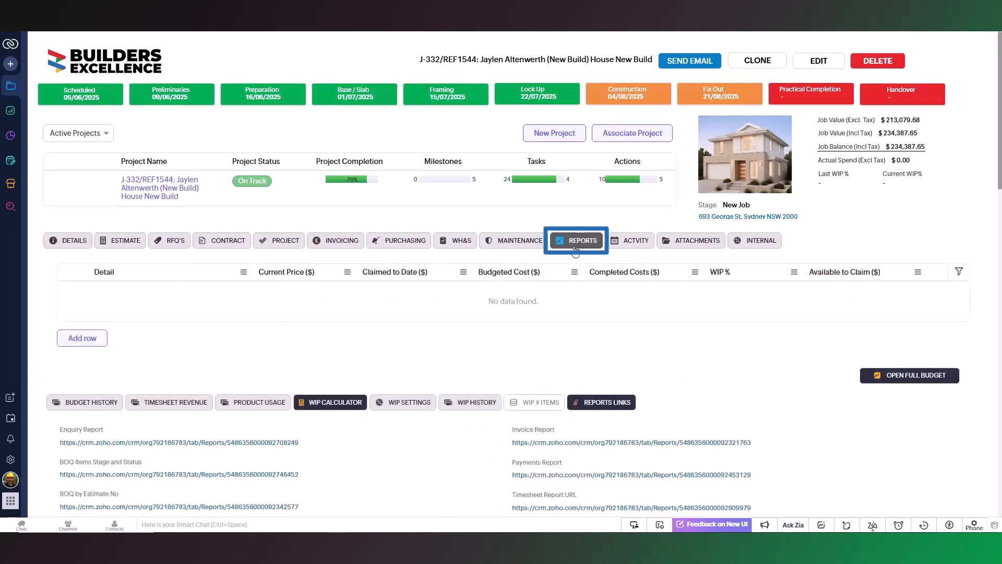
scroll(794, 374, down, 3)
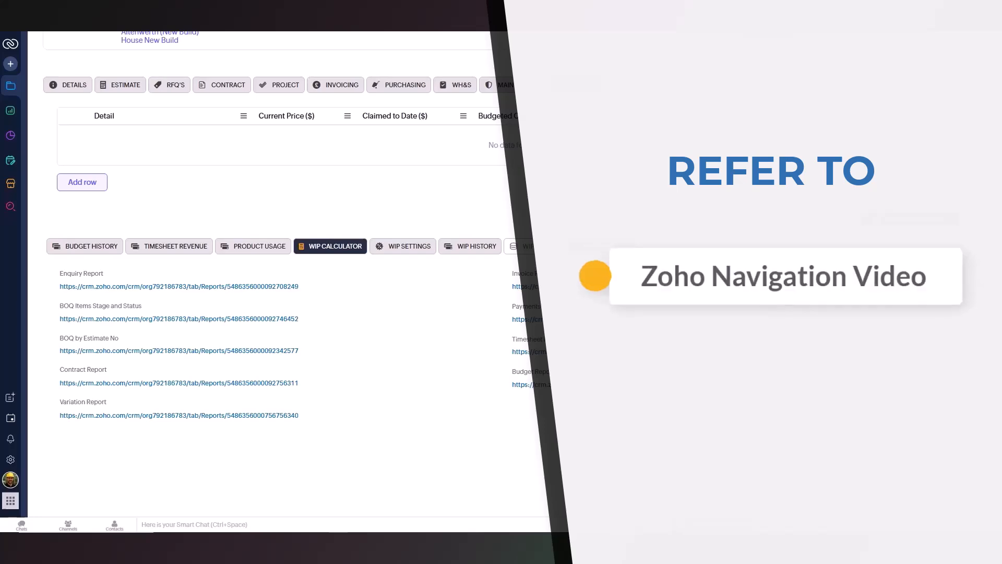
scroll(337, 425, up, 3)
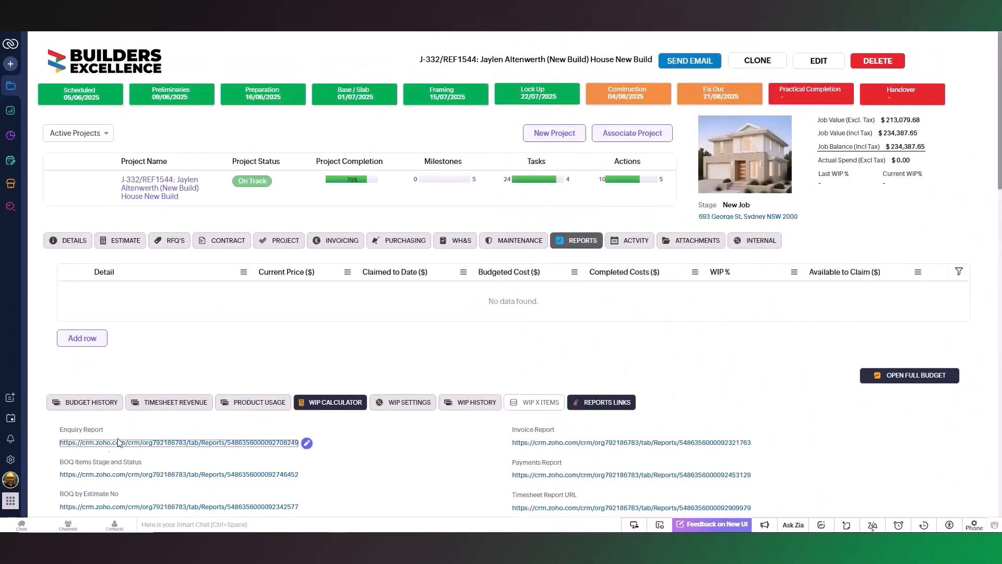
Find and open the Modules and Fields page in the CRM setup.
click(9, 459)
click(68, 66)
text(Modules)
click(119, 92)
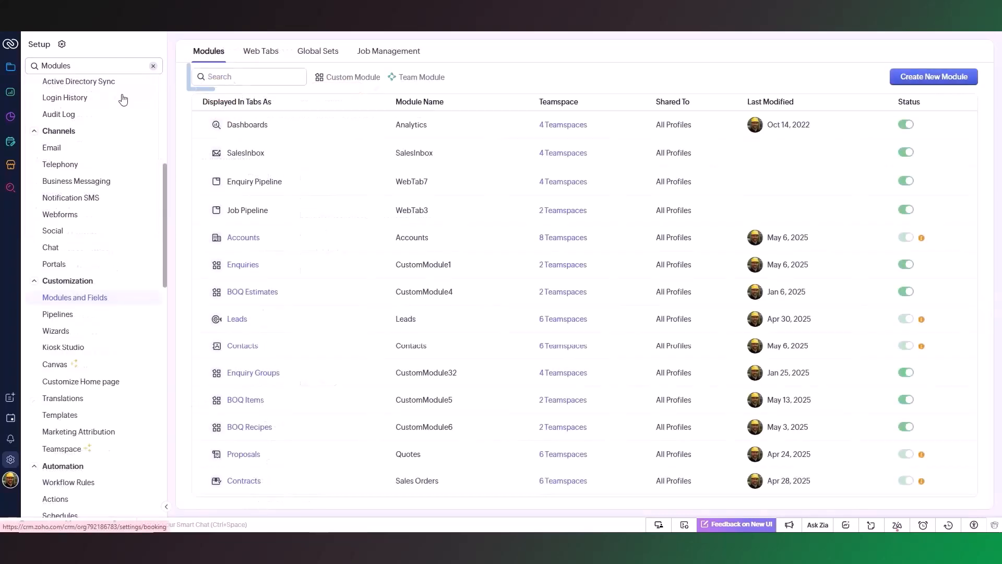
Find the Jobs module and open its Standard layout for editing.
click(241, 78)
text(Job)
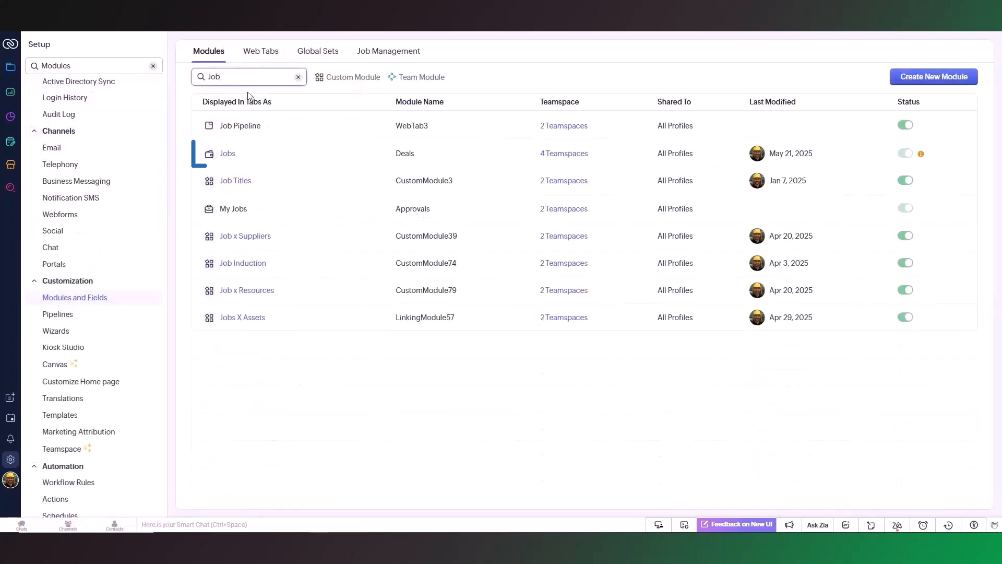
click(231, 157)
click(203, 193)
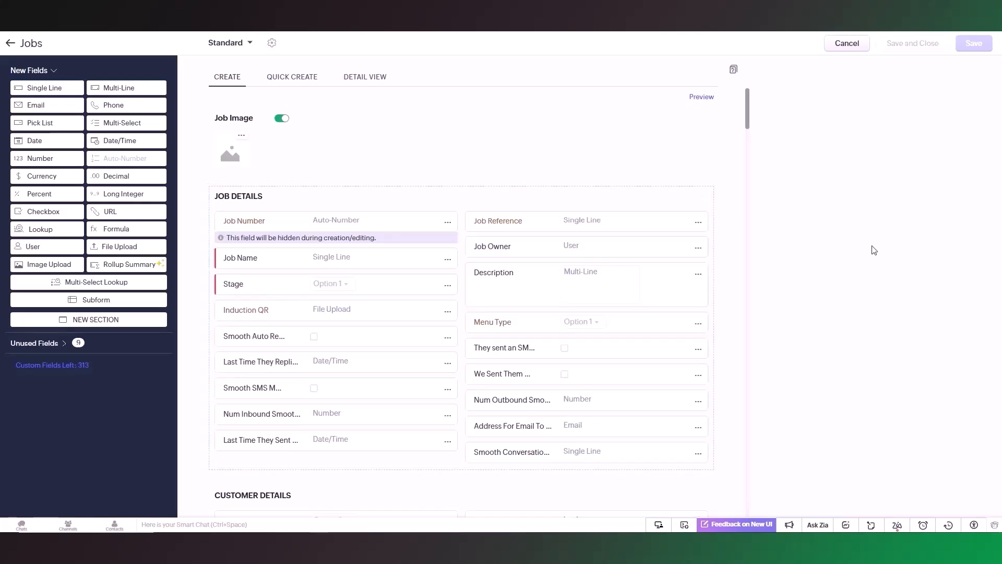
Add a URL field named Purchase Report to the Report Links section of the Jobs layout.
key(ctrl+f)
text(Report Links)
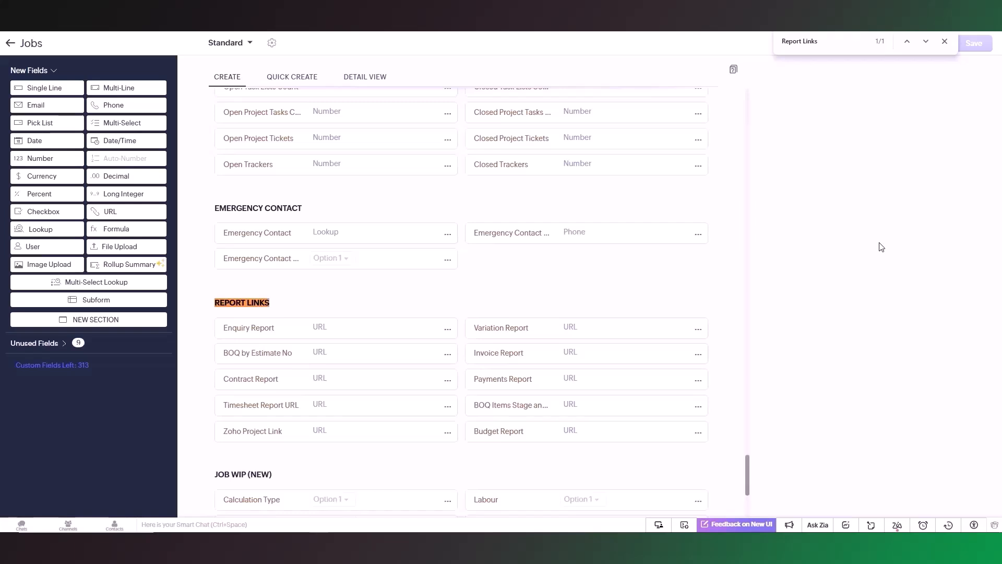
click(944, 42)
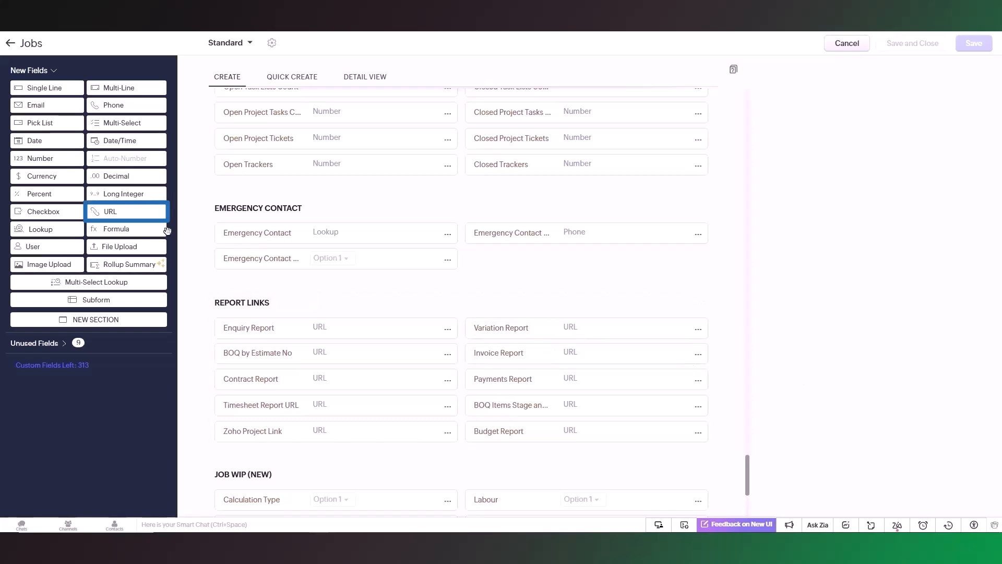
drag(152, 220, 335, 460)
click(266, 453)
text(Purchase Report)
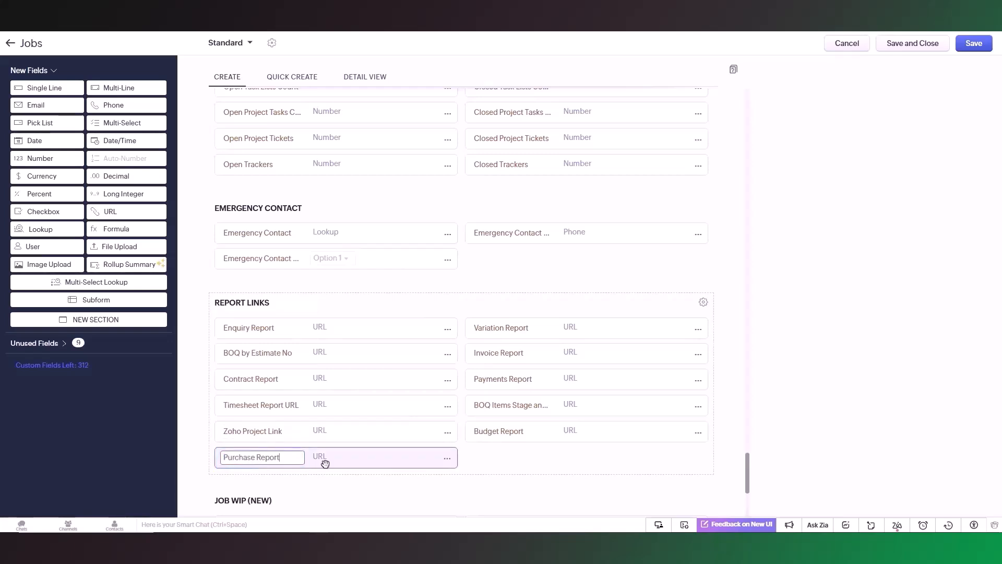
Add another URL field named Example Report beside Purchase Report and save the layout.
scroll(745, 471, down, 2)
drag(110, 212, 502, 356)
text(Example Report)
click(575, 392)
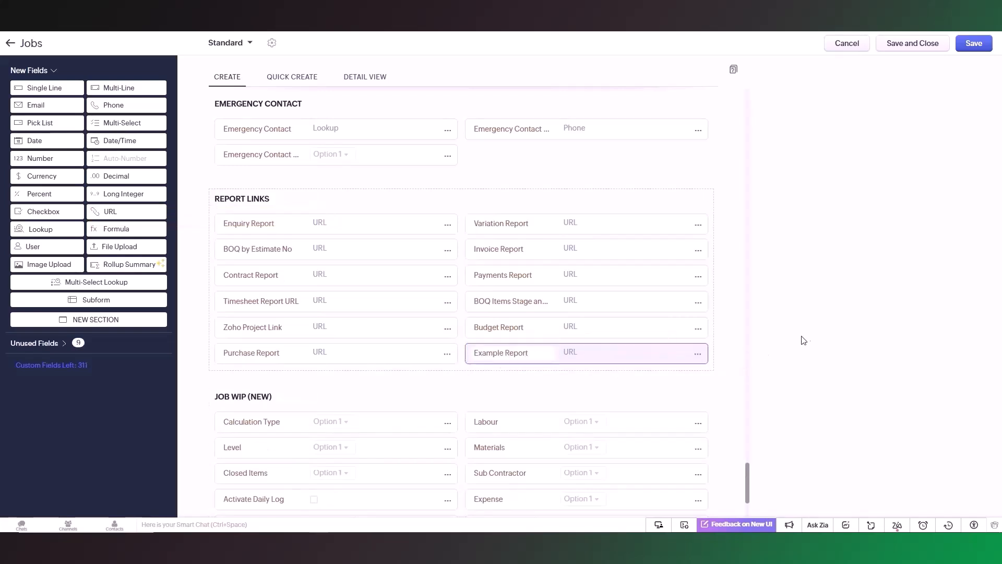
click(982, 48)
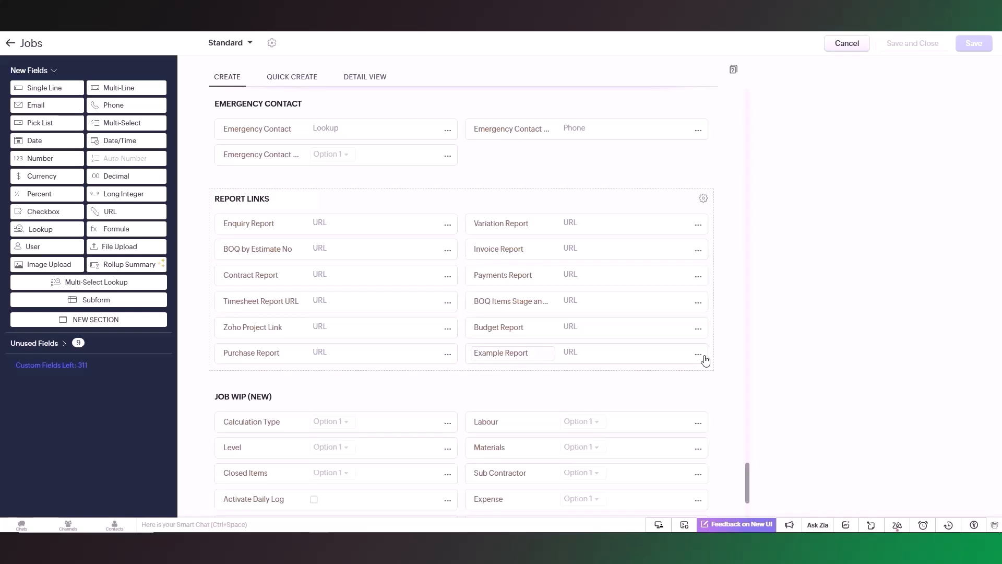
Remove the Example Report field from the layout's Report Links section.
click(704, 359)
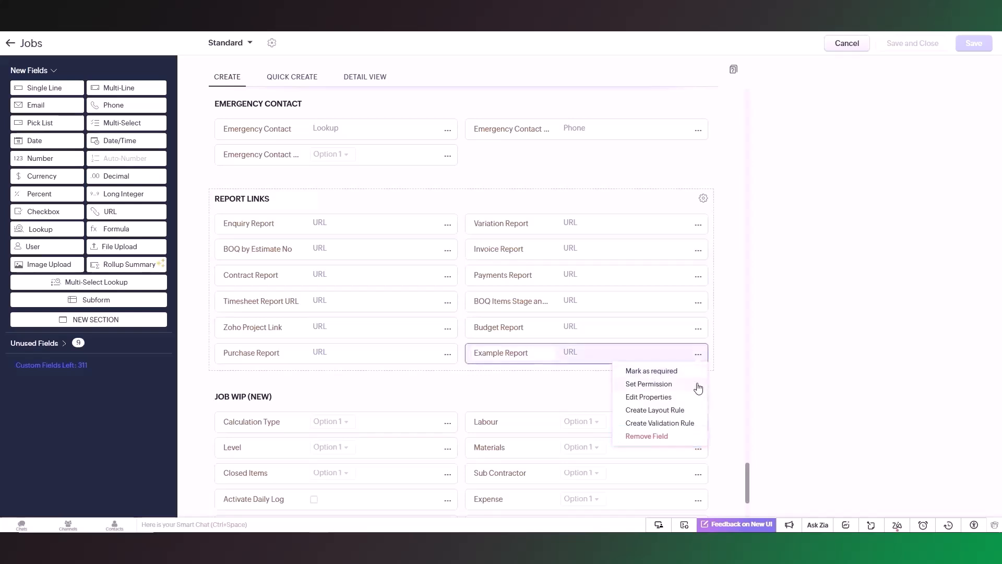
click(691, 435)
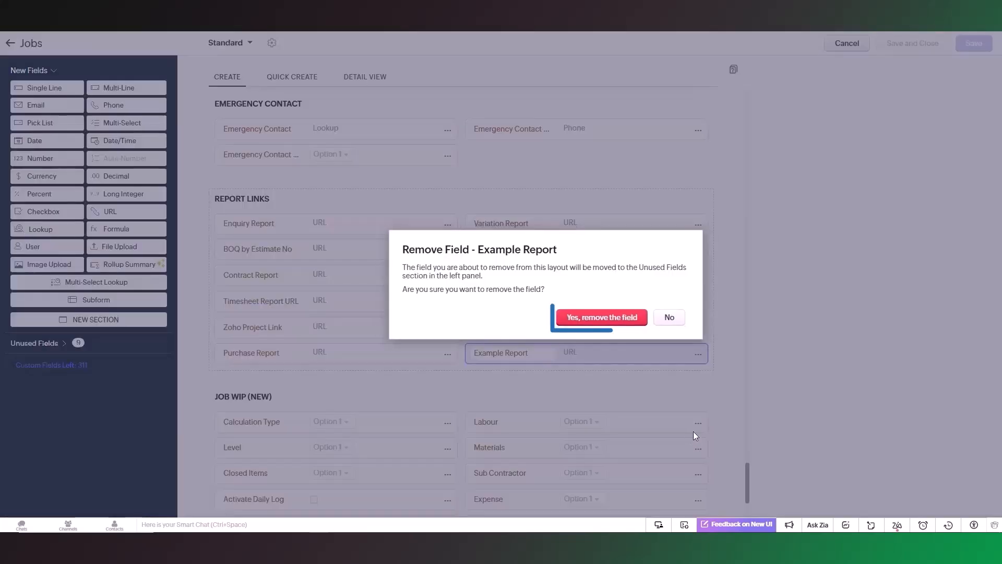
click(595, 318)
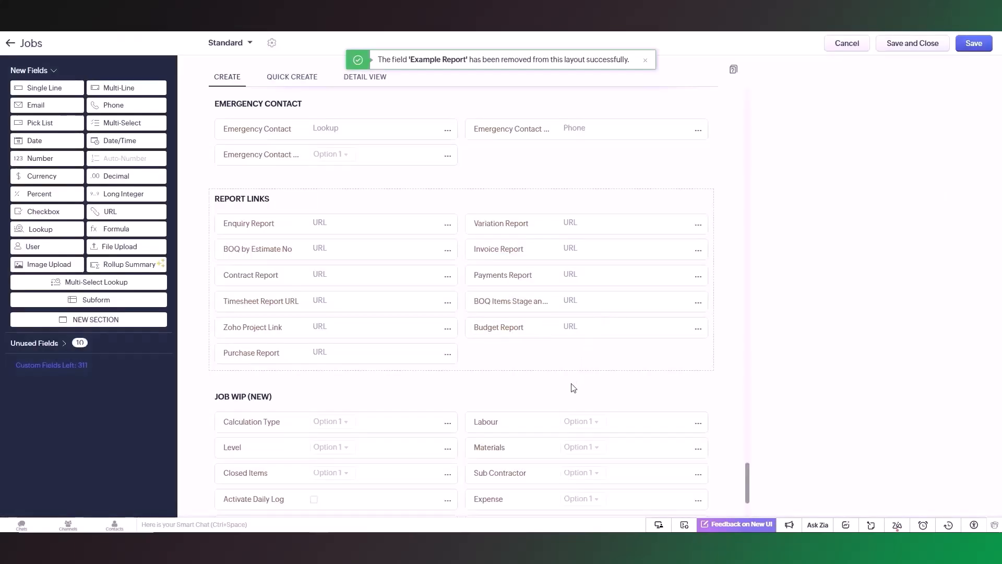
Permanently delete Example Report from the unused fields and save the Jobs layout.
click(67, 344)
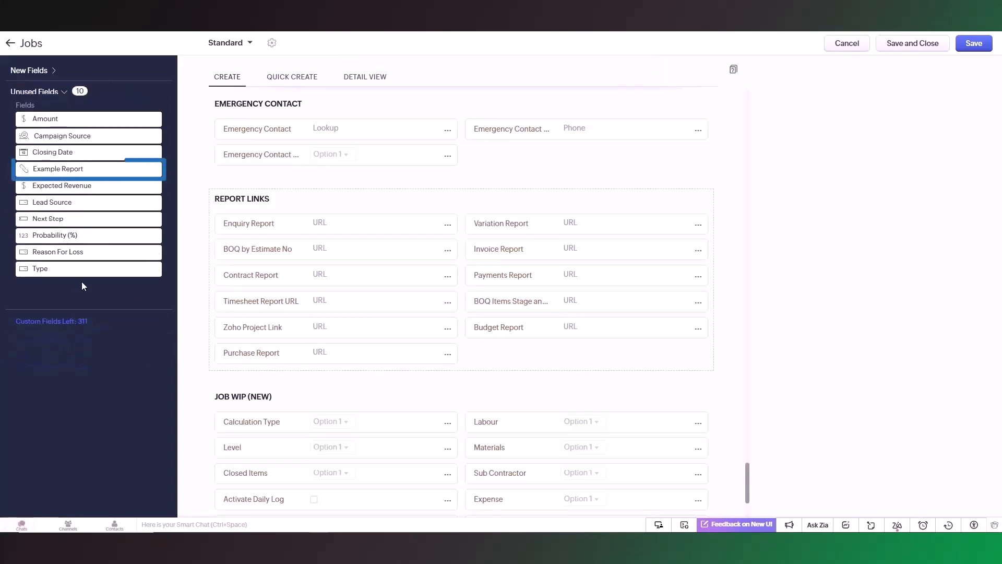
mouse_move(153, 174)
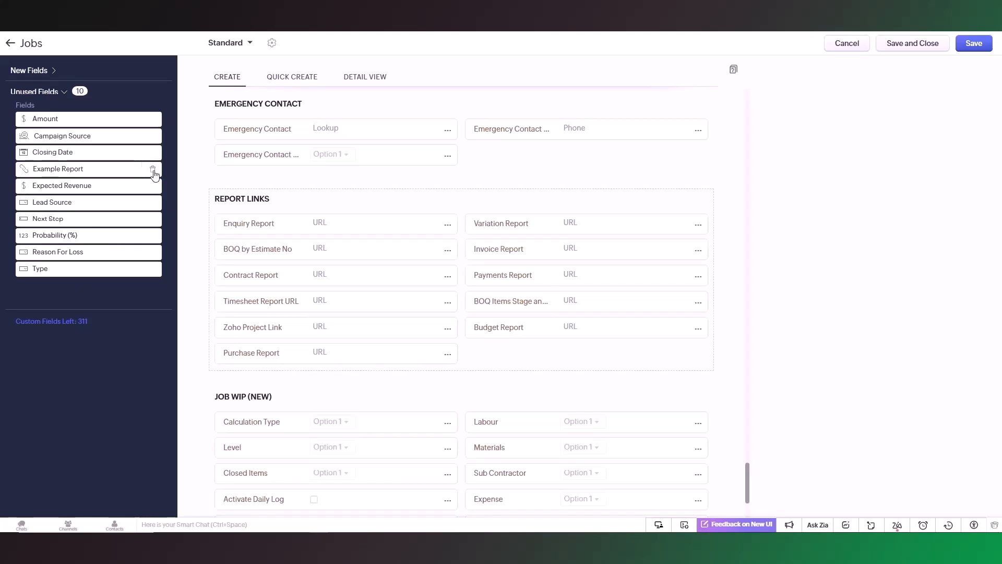
click(153, 170)
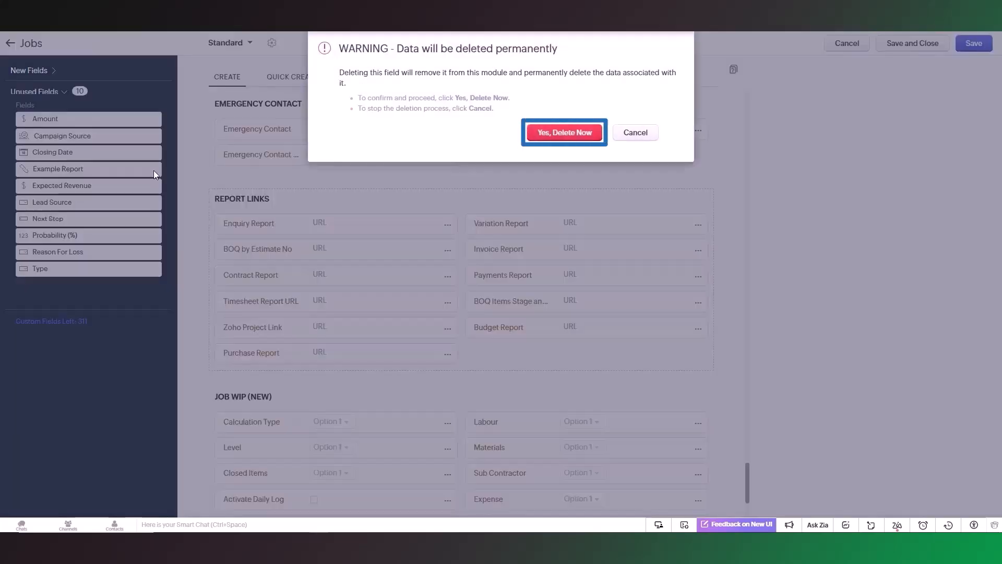
click(565, 135)
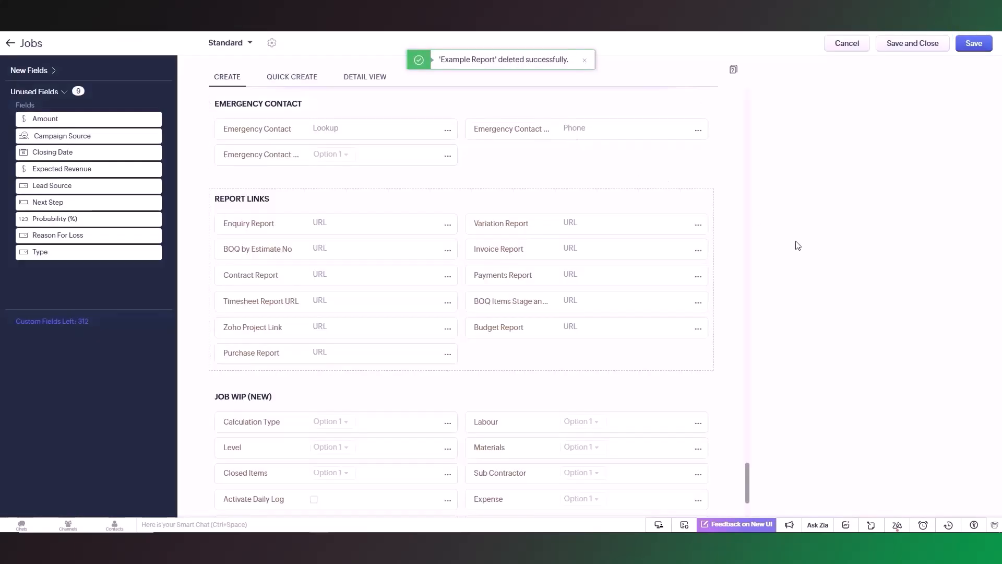
click(967, 49)
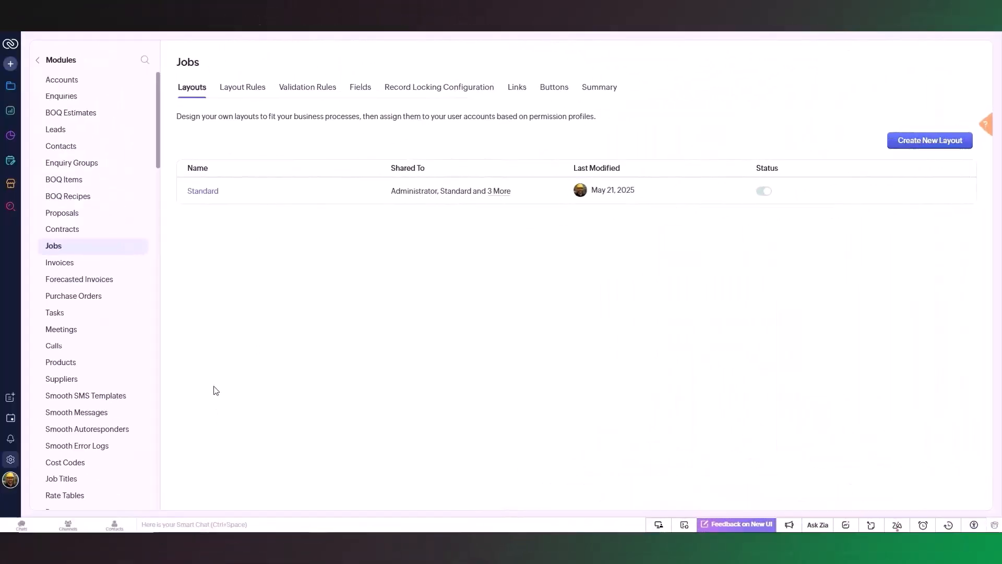
Find and open the Canvas Detail View page in the CRM setup.
click(10, 459)
click(117, 67)
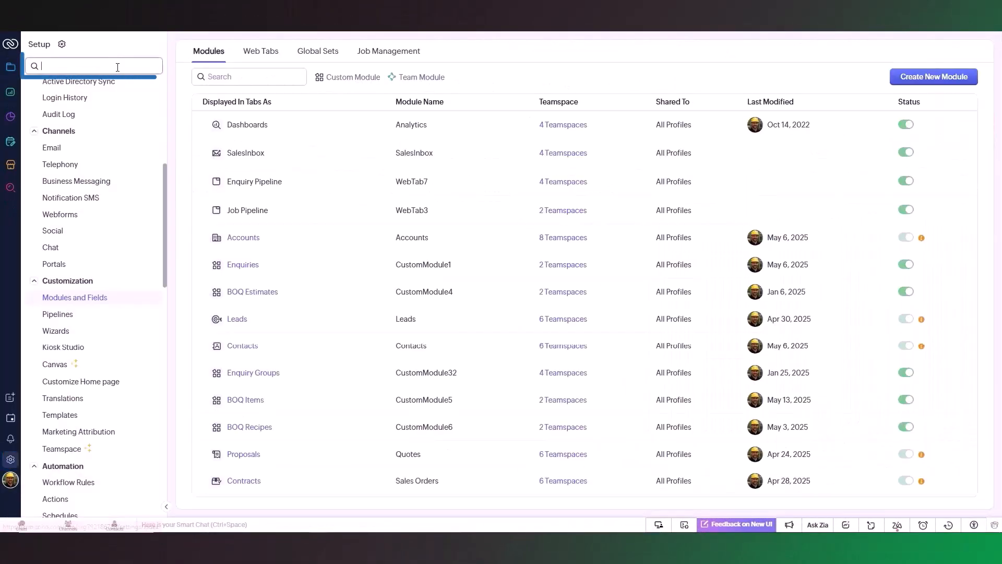
text(Canvas)
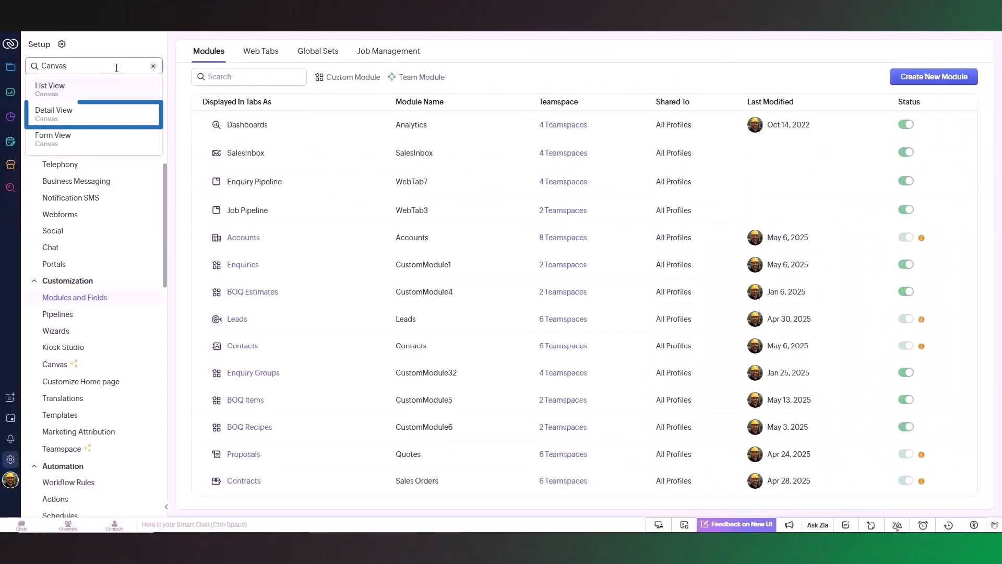
click(111, 120)
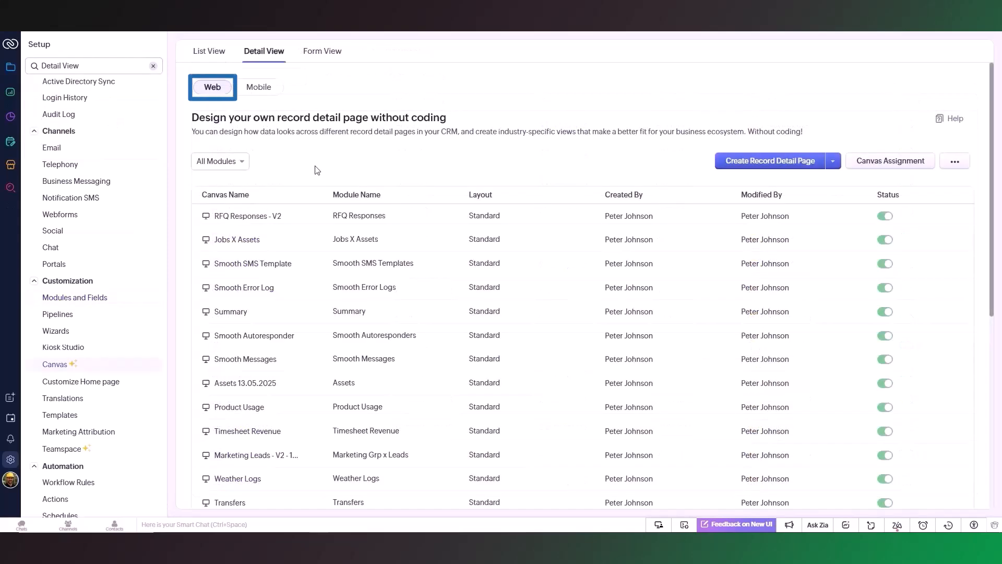
Filter the canvas list to the Jobs module and open Version 10 back up for editing.
click(240, 161)
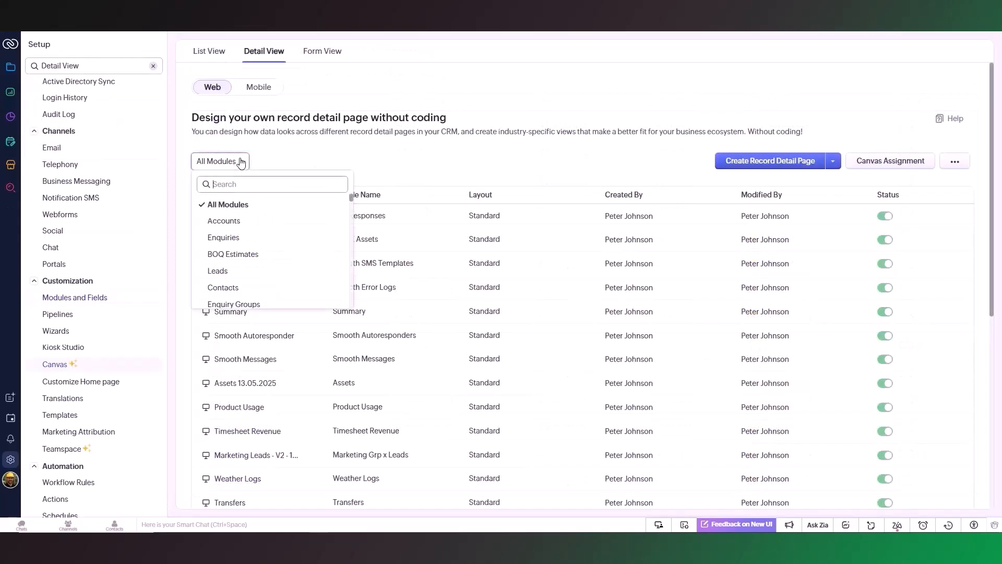
text(job)
click(215, 205)
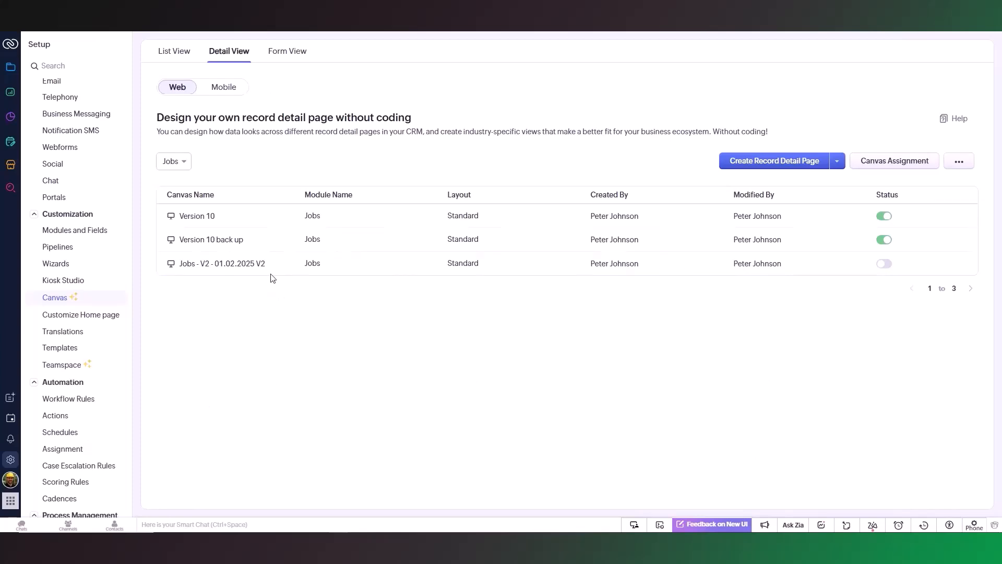
click(254, 241)
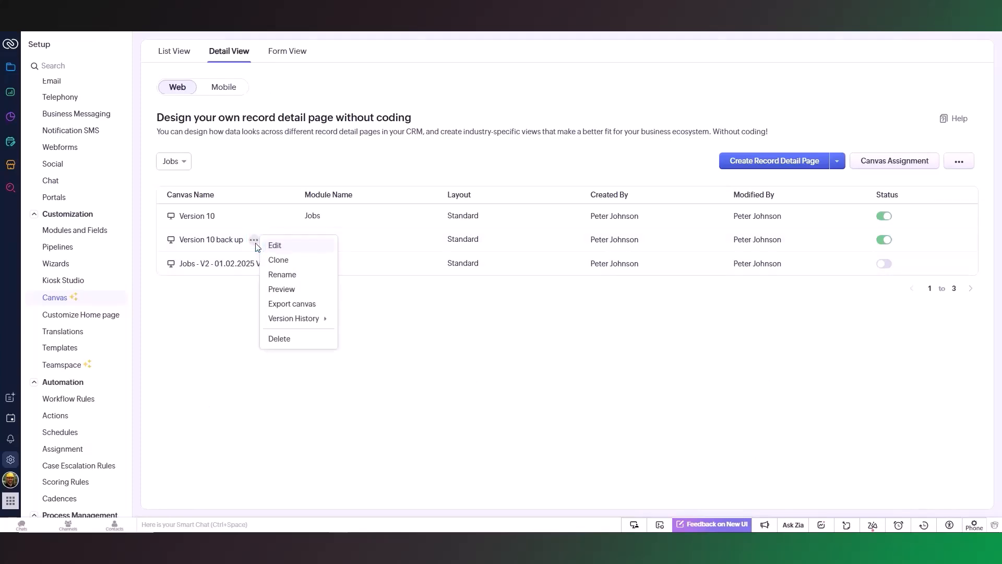
click(277, 246)
Place the Purchase Report field below Budget Report in the Reports Links section of the canvas's Reports area.
click(728, 281)
click(727, 287)
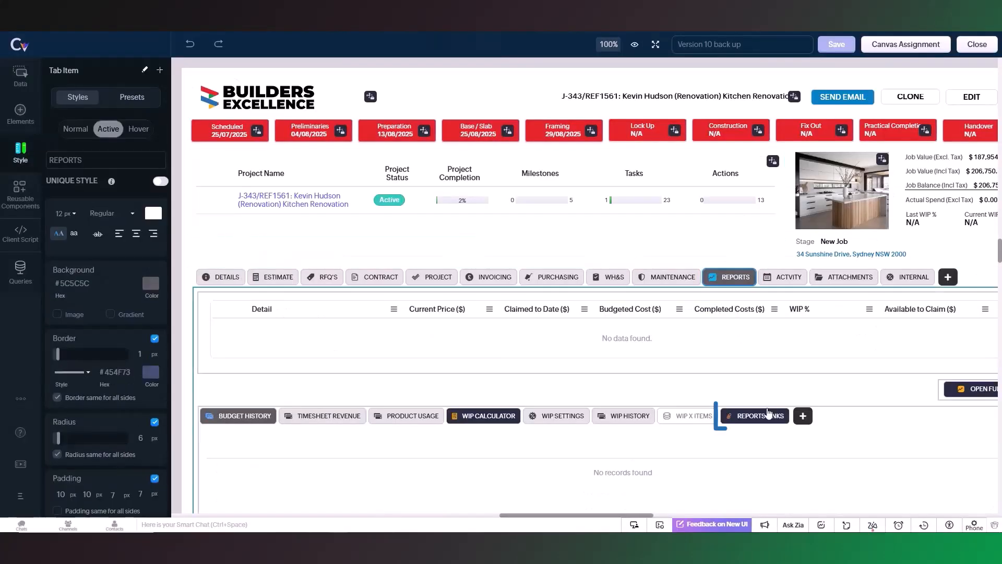
click(766, 420)
scroll(760, 449, down, 3)
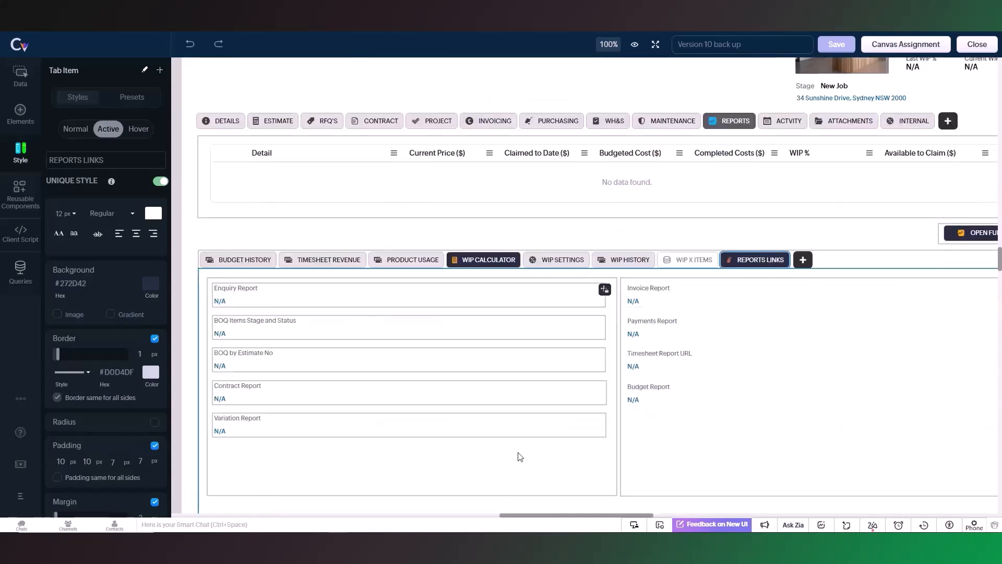
click(21, 76)
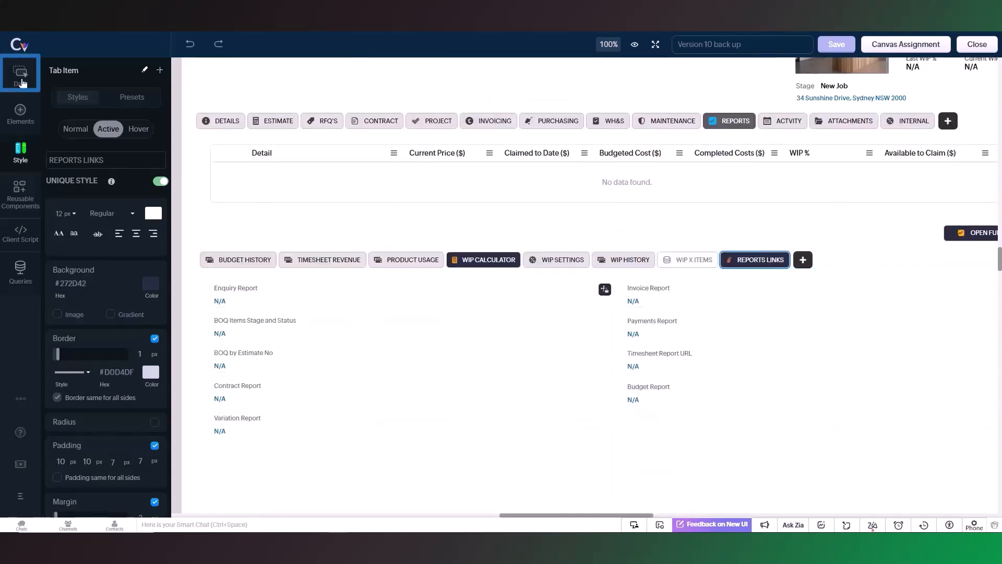
text(Purchase)
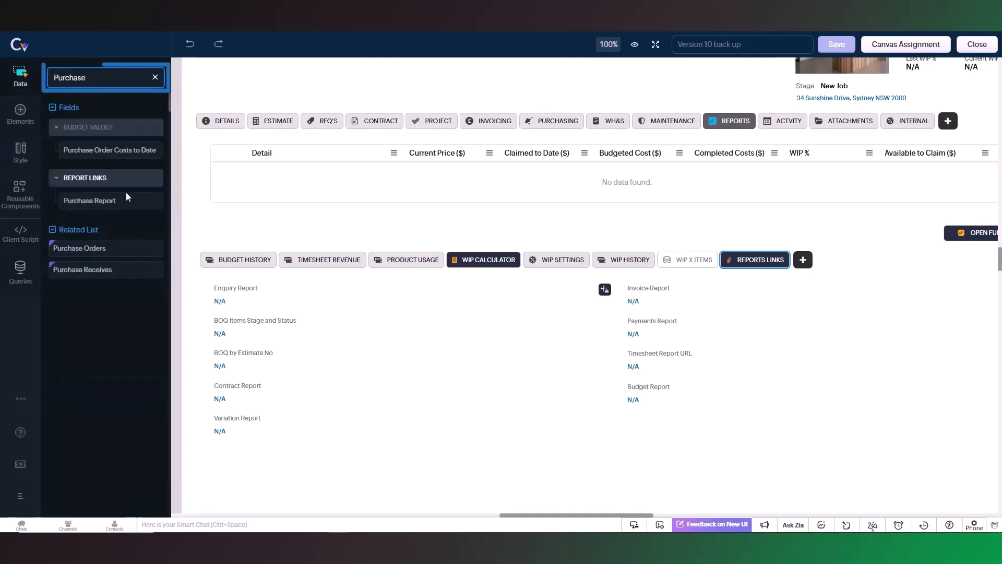
mouse_move(127, 203)
mouse_down()
mouse_move(637, 424)
mouse_move(609, 411)
mouse_up()
Match the Purchase Report field's style and width to the Budget Report field and save the canvas.
click(677, 394)
right_click(675, 398)
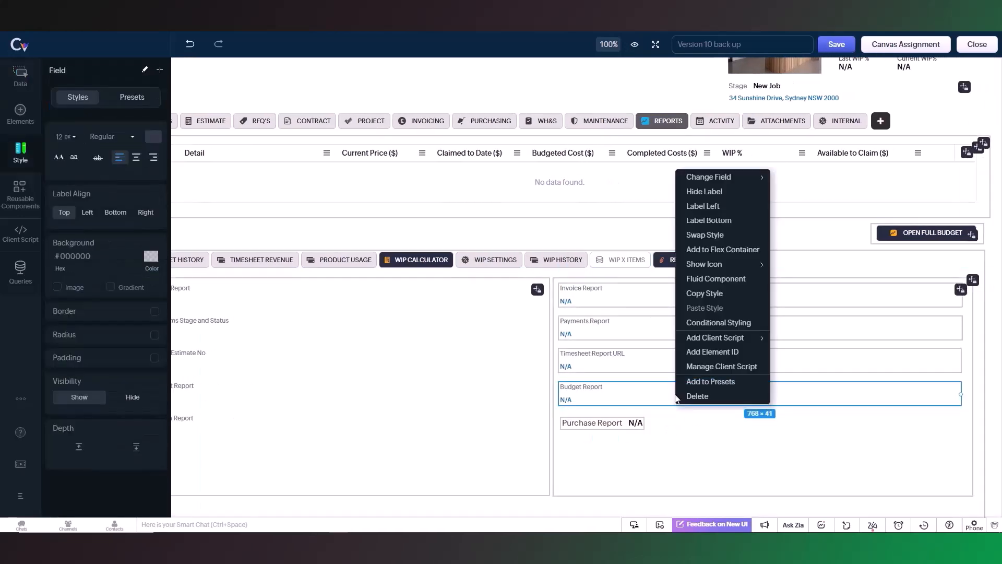
click(720, 300)
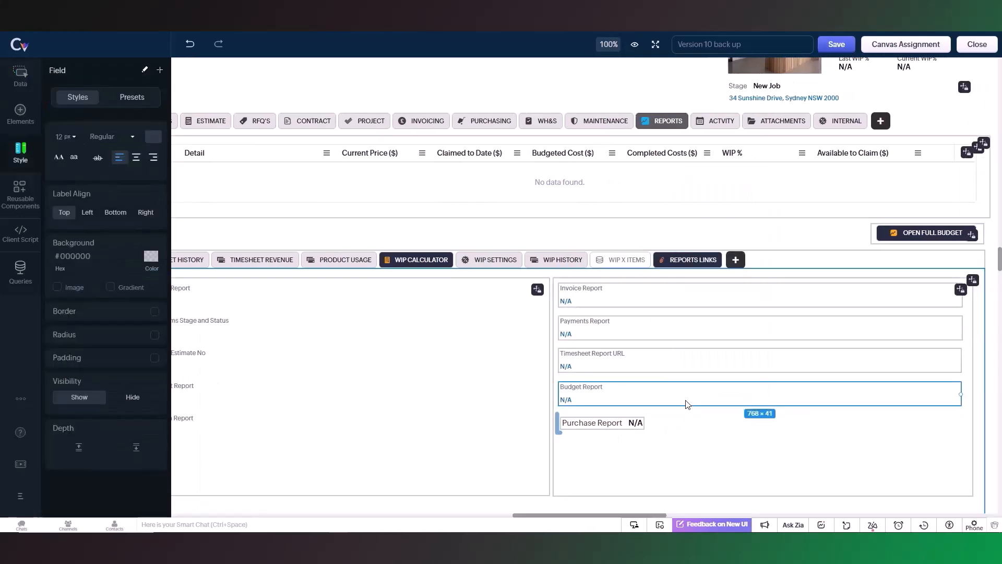
right_click(626, 428)
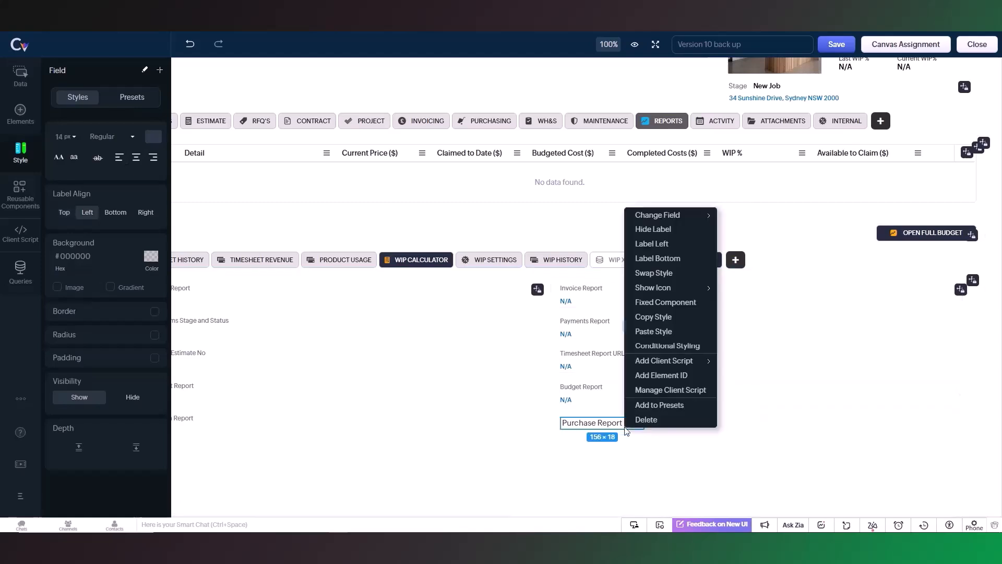
click(664, 332)
drag(642, 425, 961, 434)
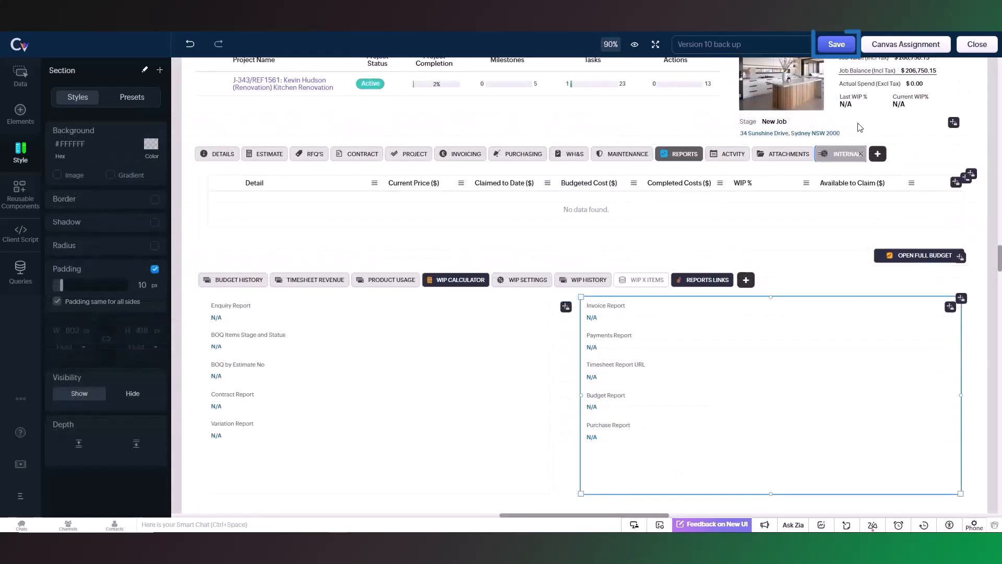
click(836, 47)
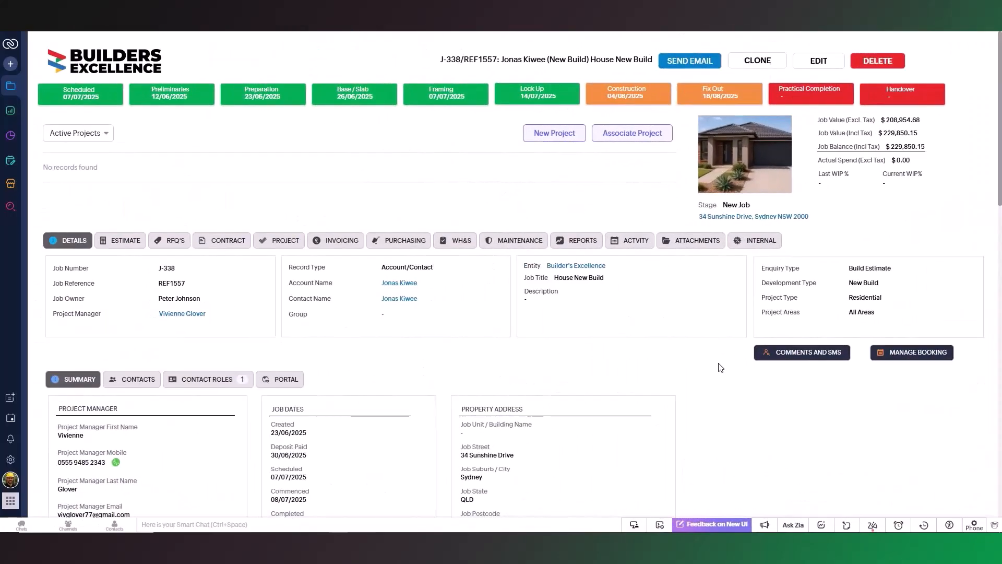
Check the Reports Links section of a job record for the Purchase Report field.
click(577, 243)
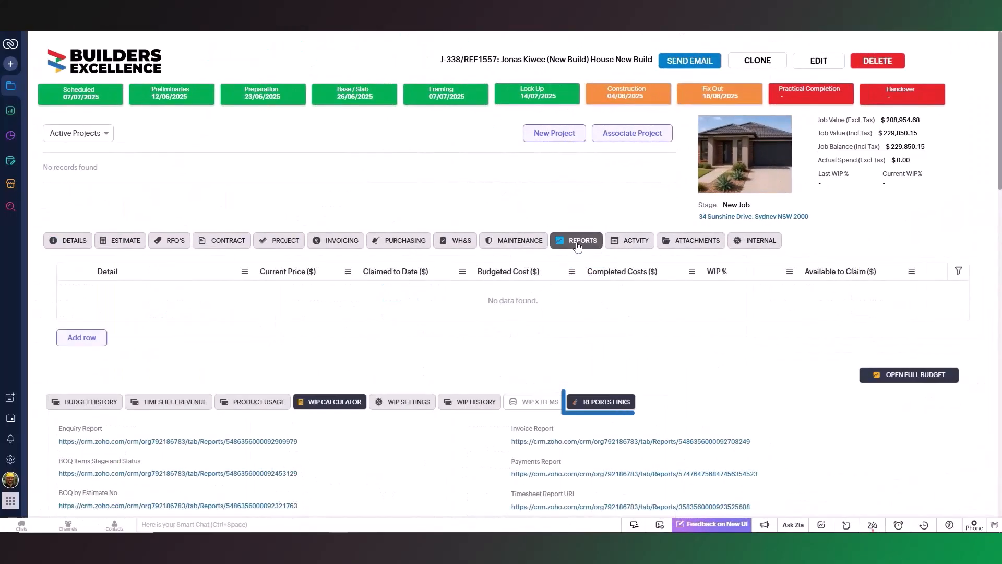
scroll(801, 412, down, 3)
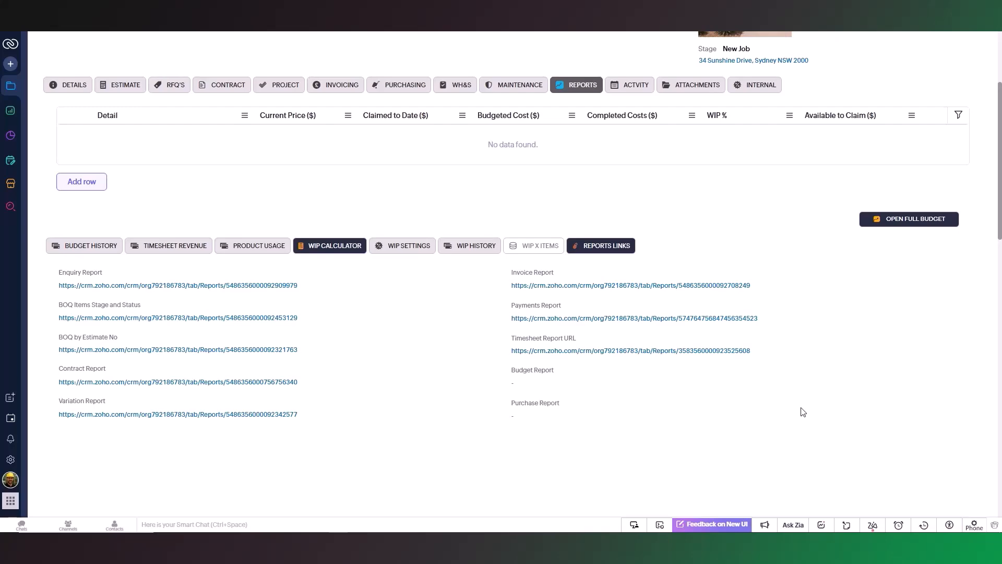
scroll(1001, 123, up, 3)
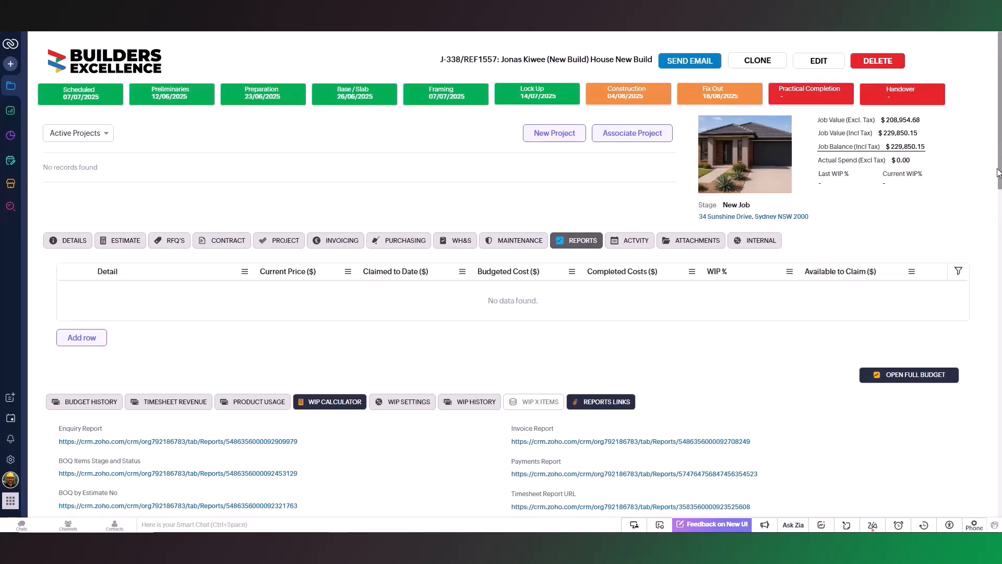
drag(1001, 171, 1000, 202)
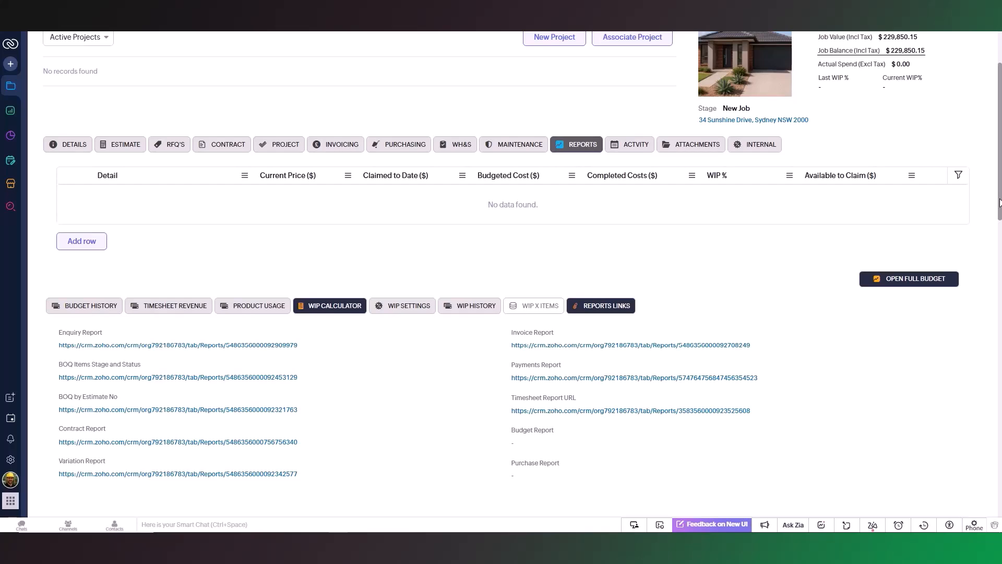
scroll(650, 464, down, 1)
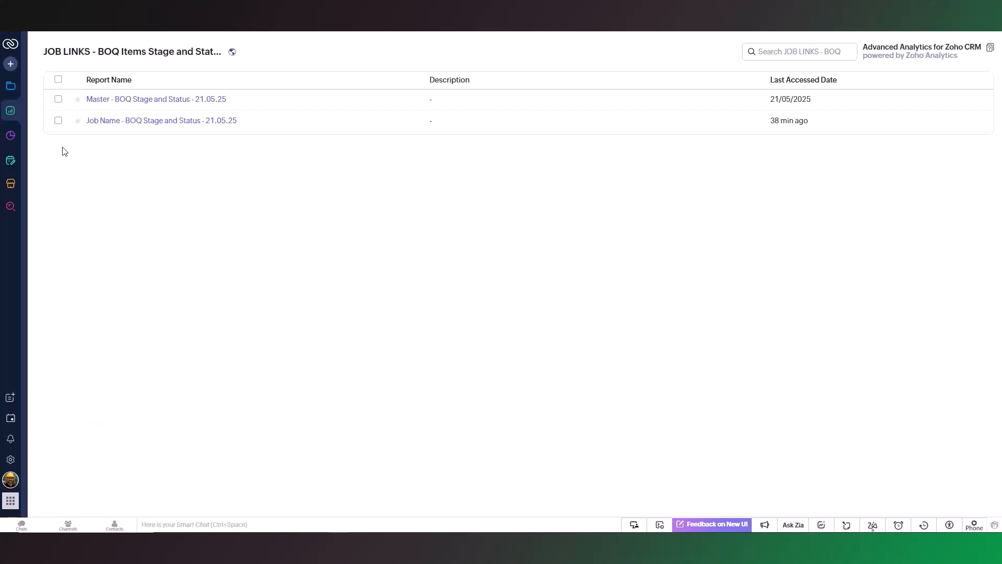
Find the JOB LINKS - Budget Reports folder among the reports and clone the Master - Budget Report 21.01.25.
mouse_move(11, 124)
click(79, 100)
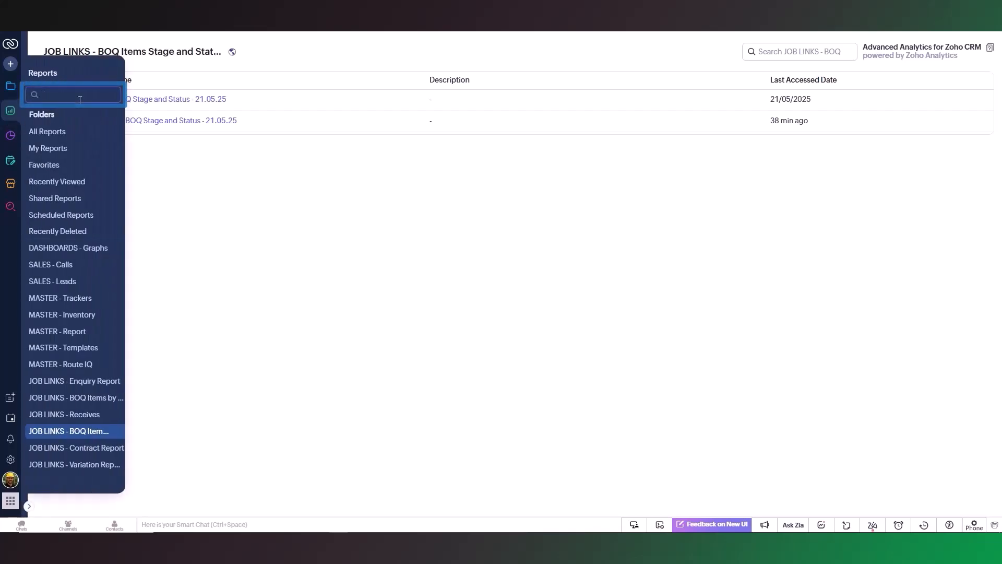
text(Job Links)
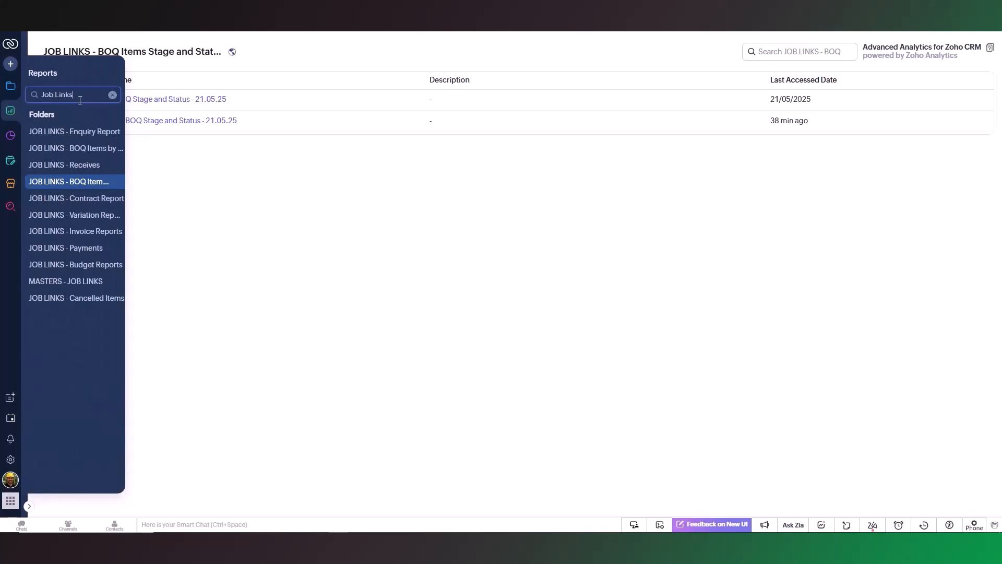
click(98, 264)
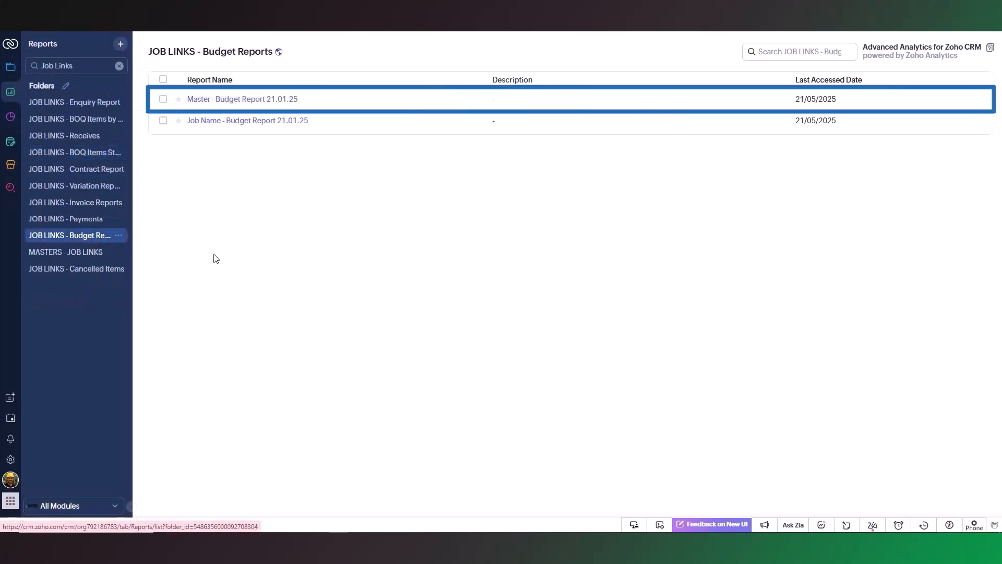
click(202, 99)
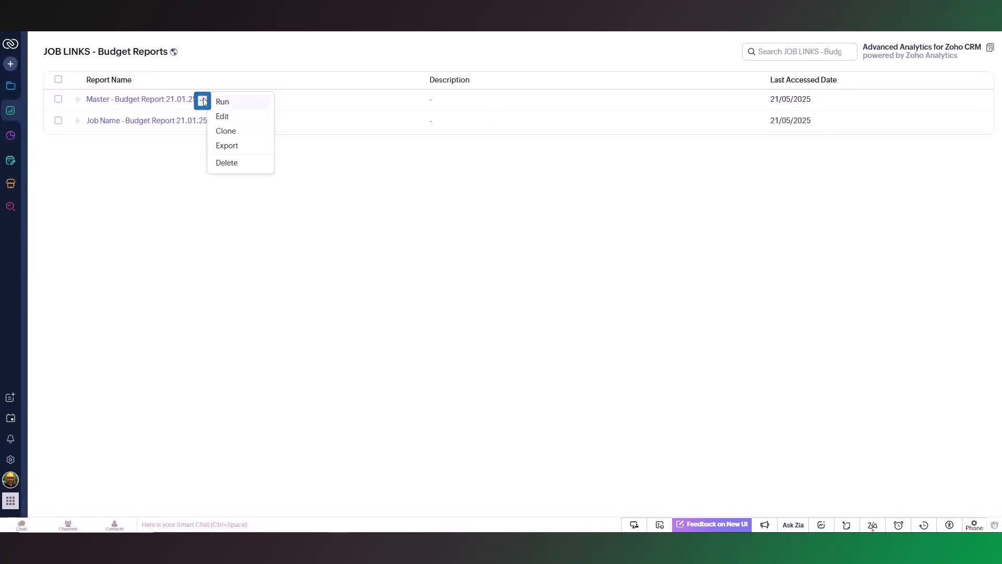
click(249, 134)
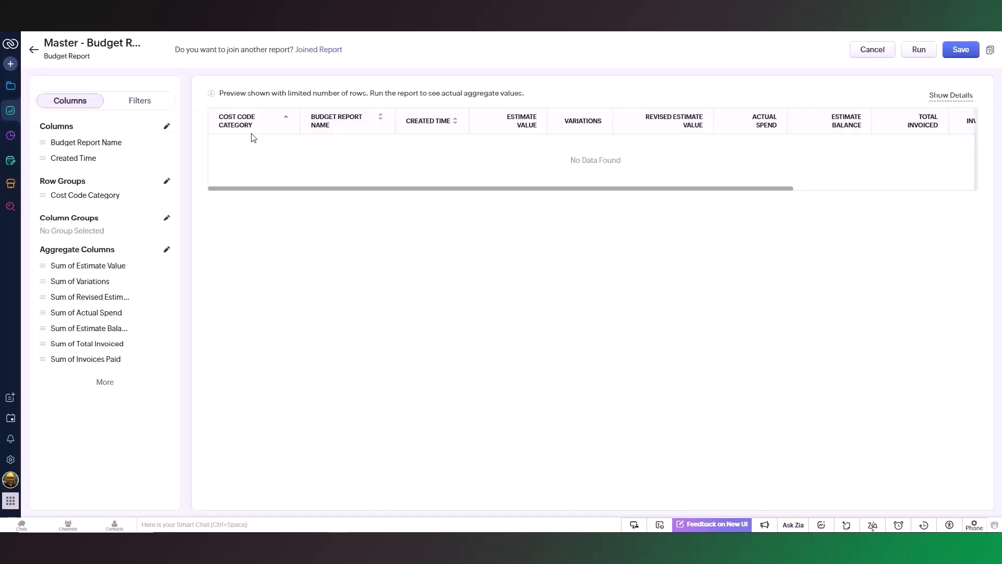
Name the cloned report J-338 - Budget Report 01.08.25 and keep it in the JOB LINKS - Budget Reports folder.
click(148, 46)
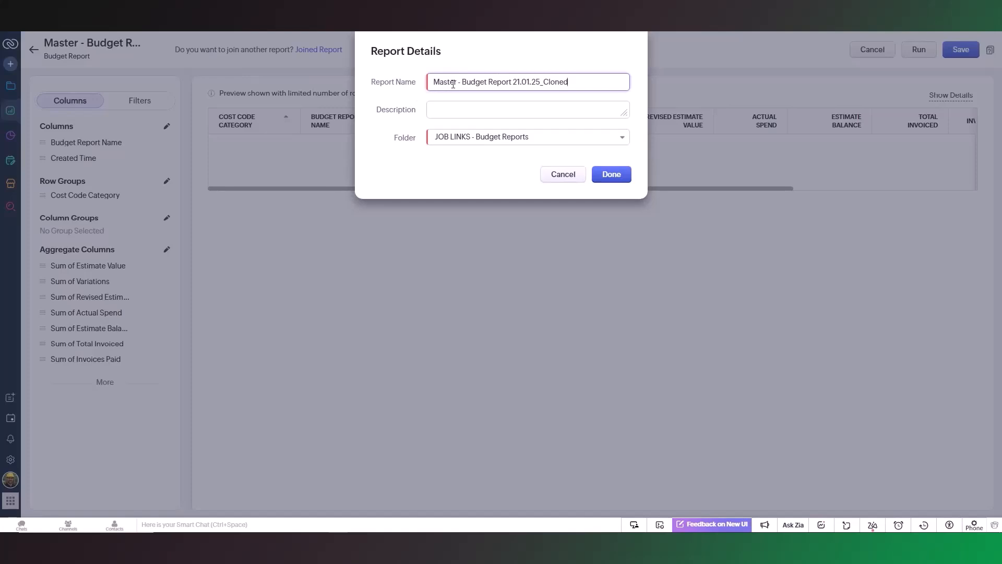
text(J-338)
click(577, 83)
key(BackSpace)
key(BackSpace)
key(BackSpace)
key(BackSpace)
key(BackSpace)
key(BackSpace)
key(BackSpace)
key(BackSpace)
key(BackSpace)
key(BackSpace)
key(BackSpace)
key(BackSpace)
key(BackSpace)
key(BackSpace)
key(BackSpace)
text(01)
click(617, 138)
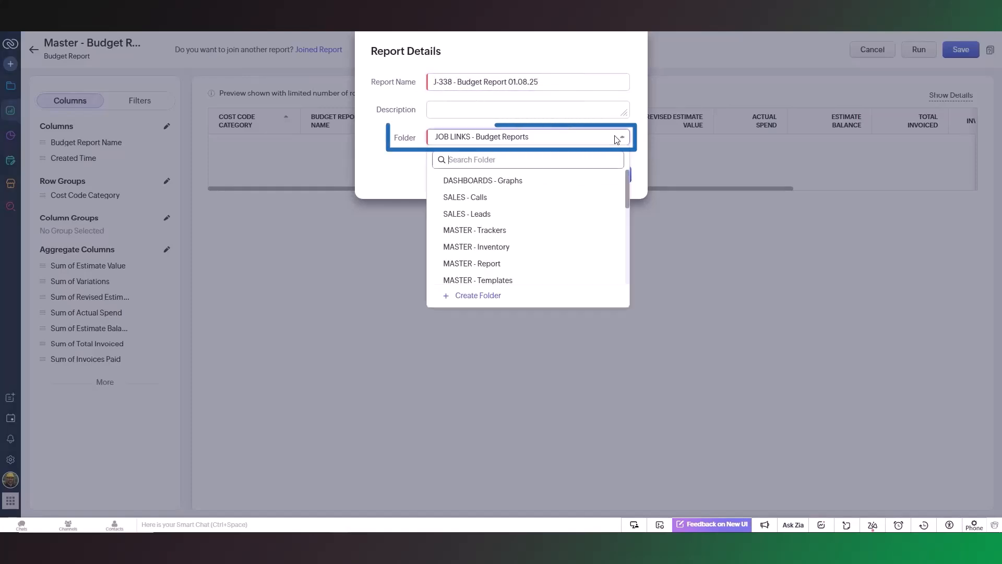
drag(627, 182, 632, 239)
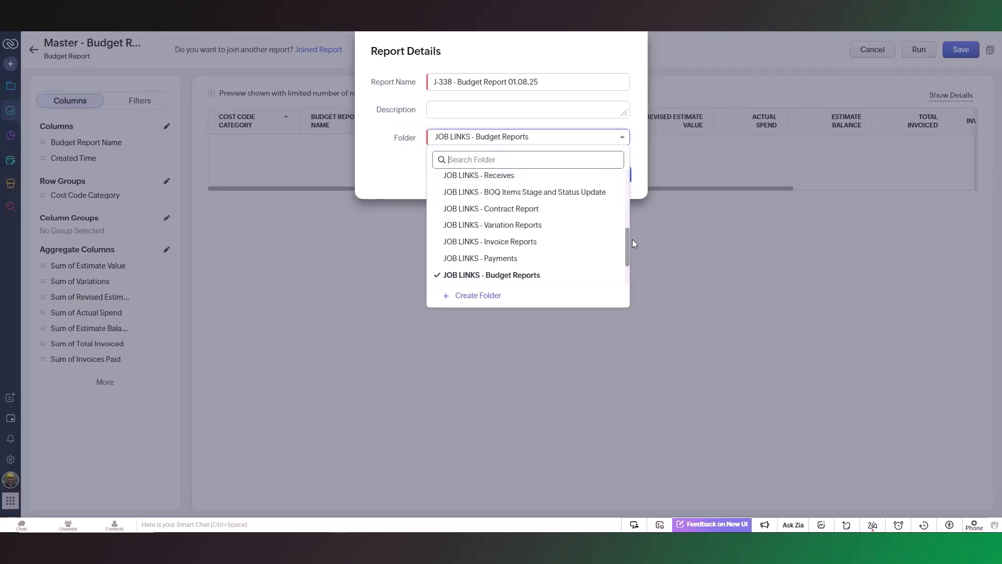
click(595, 274)
click(605, 179)
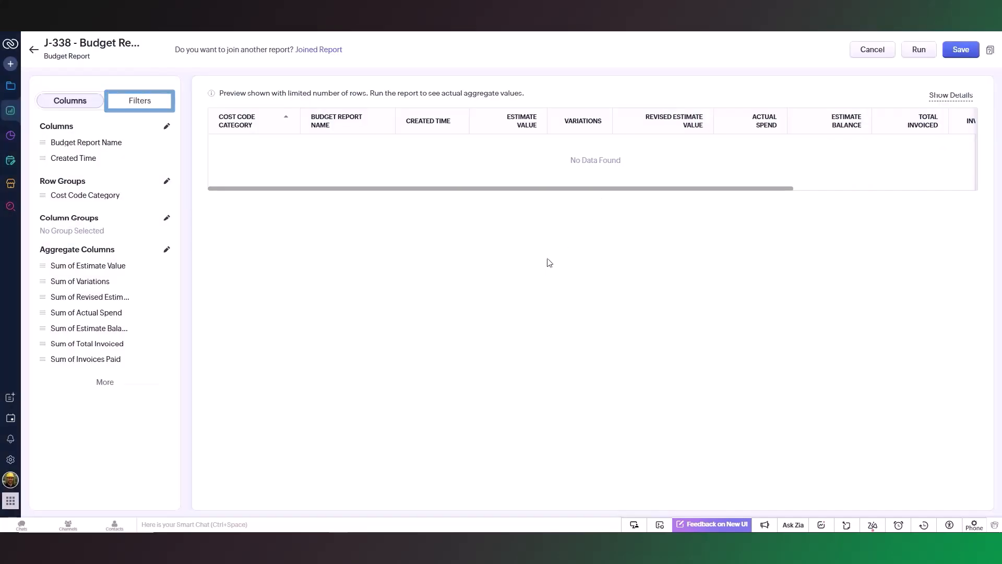
Set the report's advanced filter to Job contains J-338 and save the report.
click(148, 100)
click(167, 127)
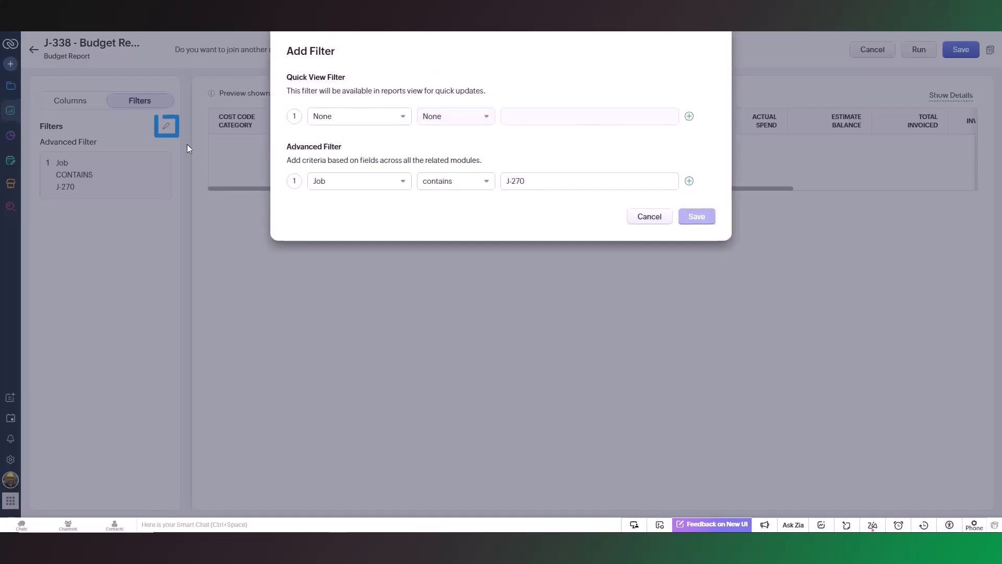
double_click(522, 182)
text(338)
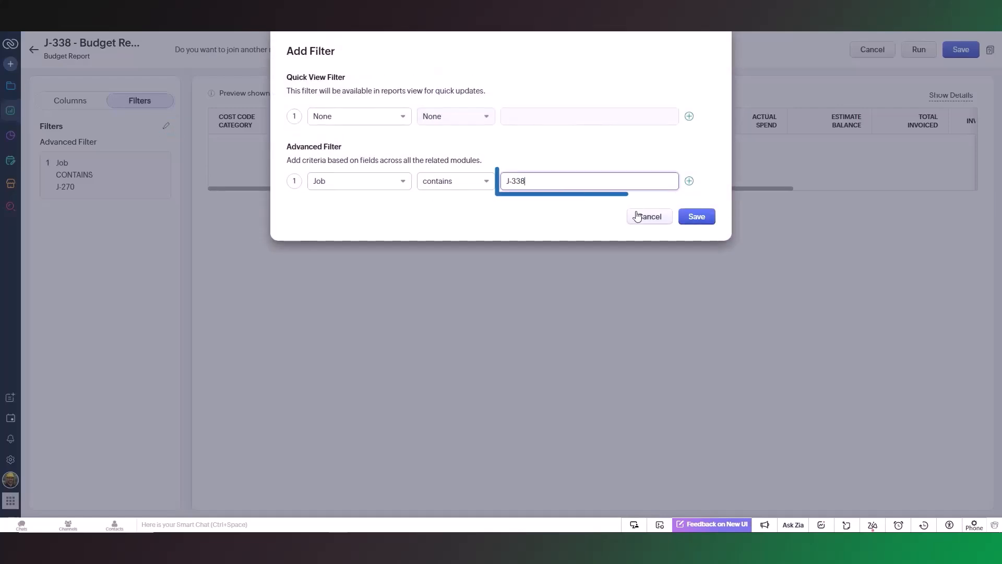
click(688, 218)
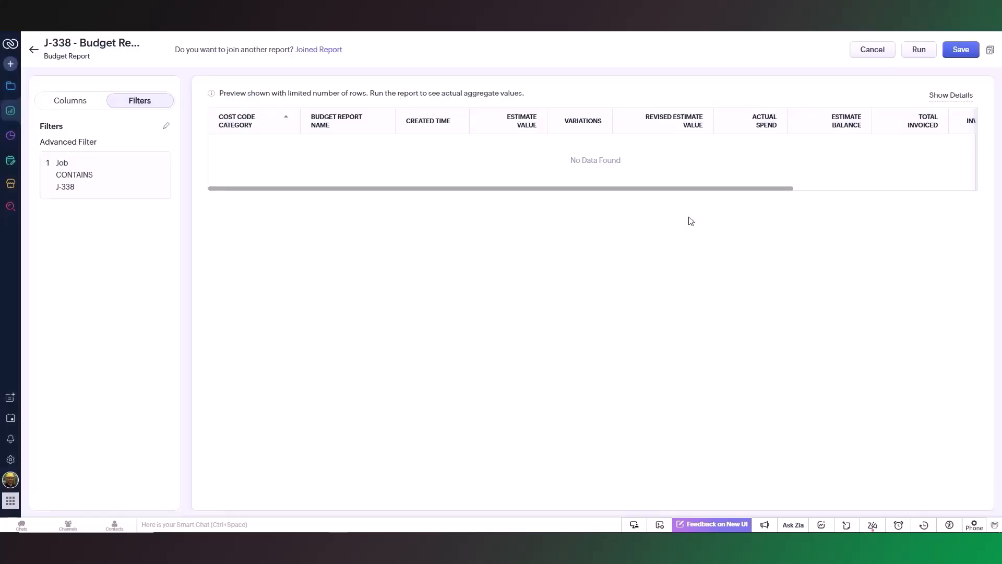
click(961, 49)
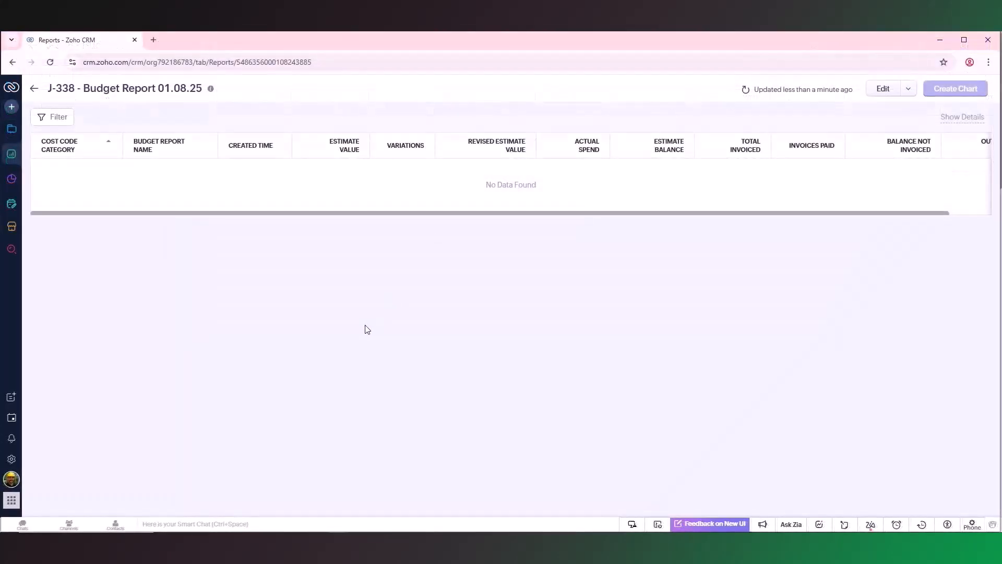
Copy the saved budget report's URL into the Budget Report field of the job record's Reports Links section.
click(251, 62)
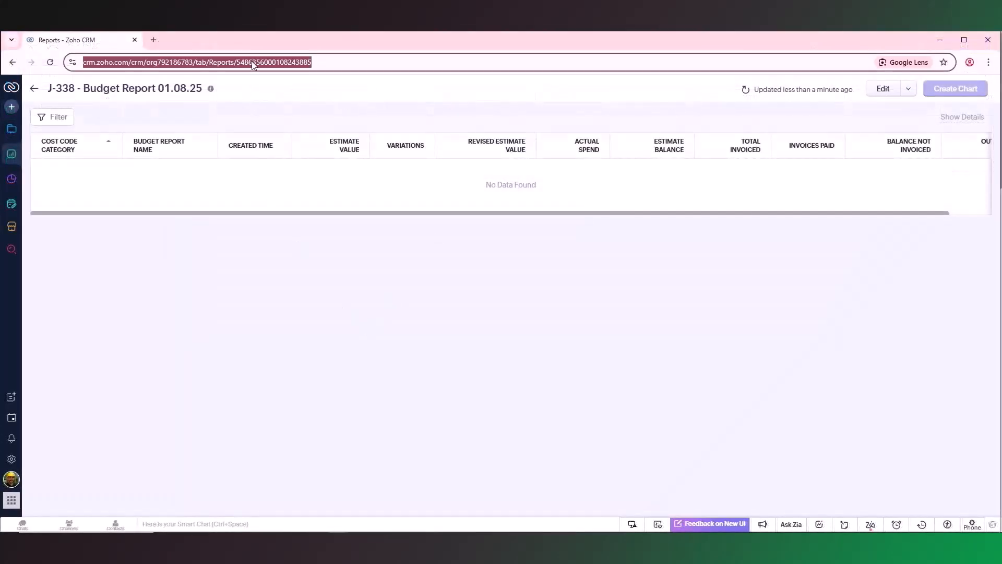
right_click(308, 70)
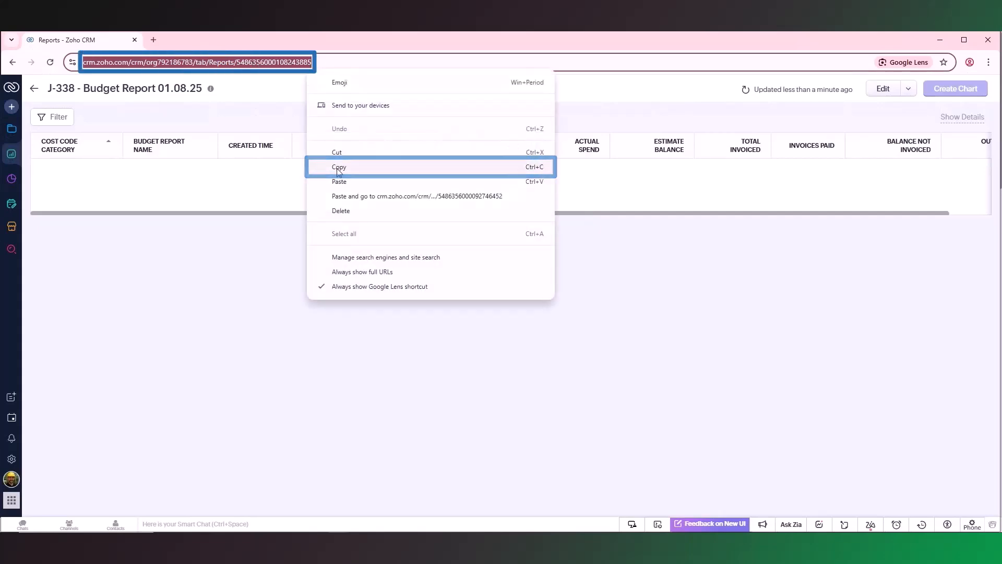
click(337, 166)
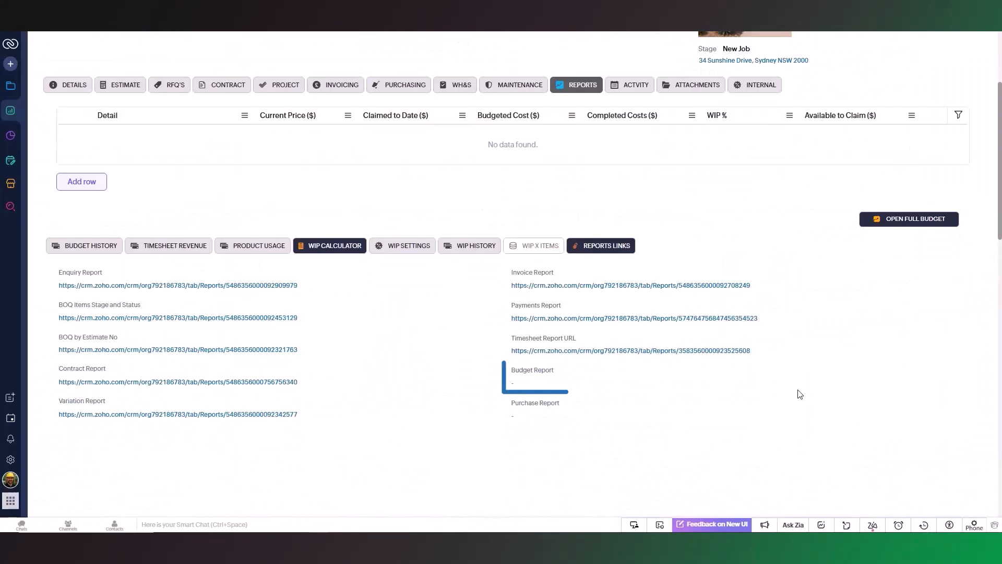
double_click(514, 383)
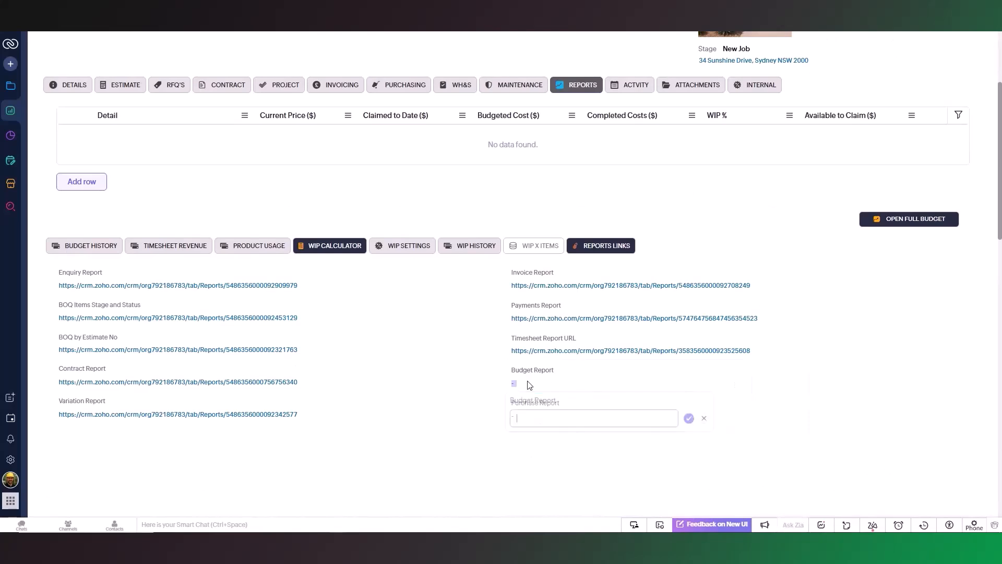
right_click(529, 419)
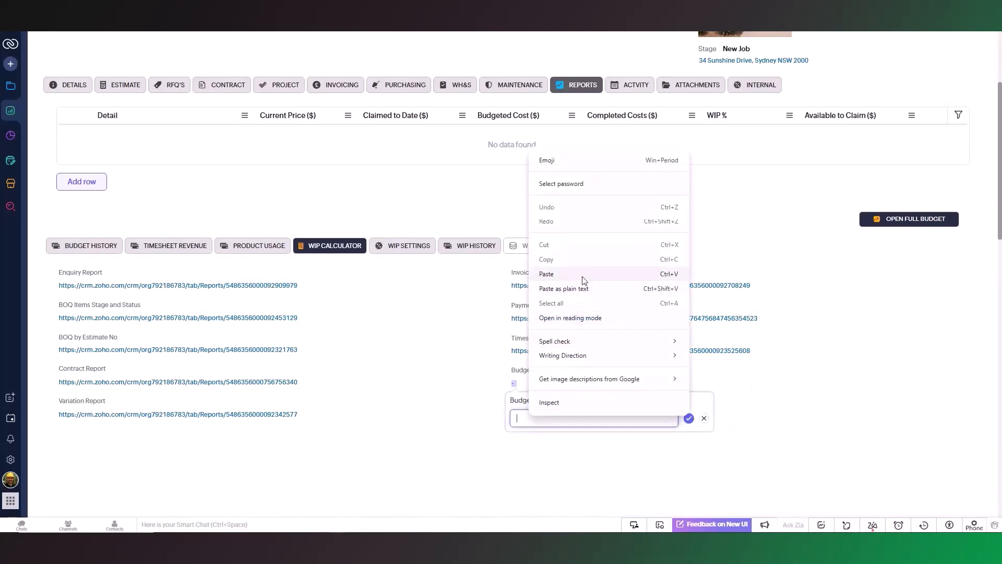
click(569, 274)
click(687, 420)
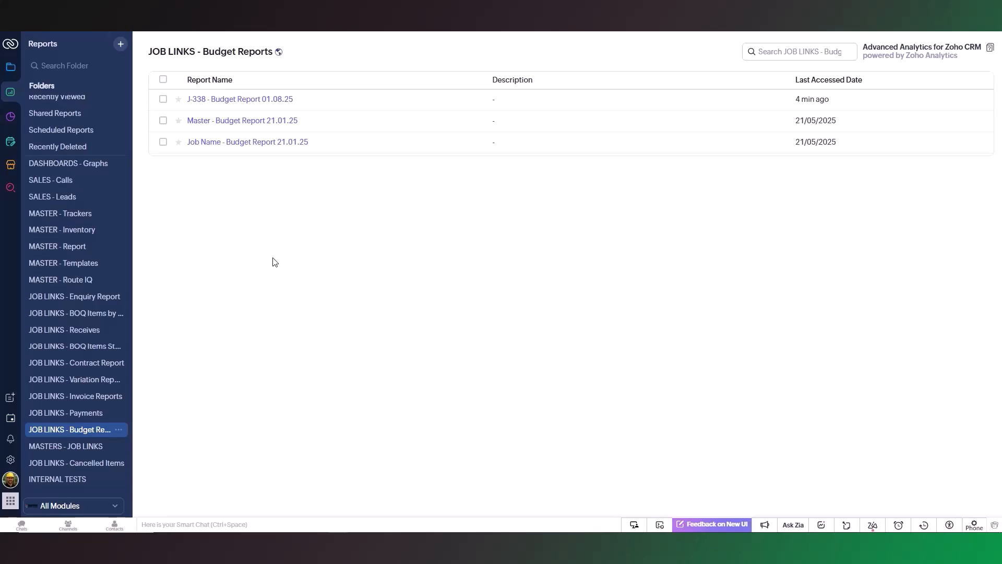
Create a new report with Purchase Orders as its primary module.
click(121, 45)
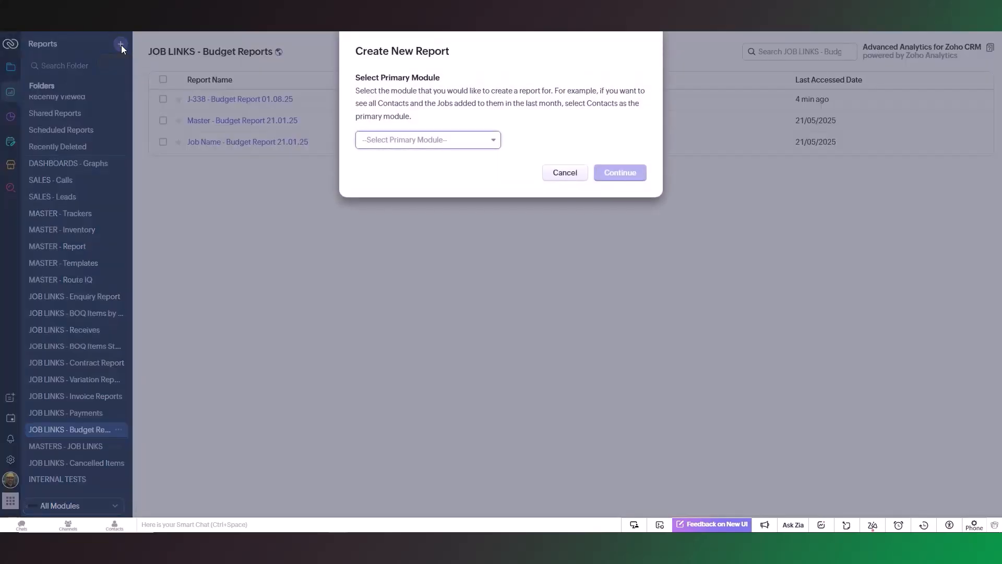
click(479, 142)
text(Purchase)
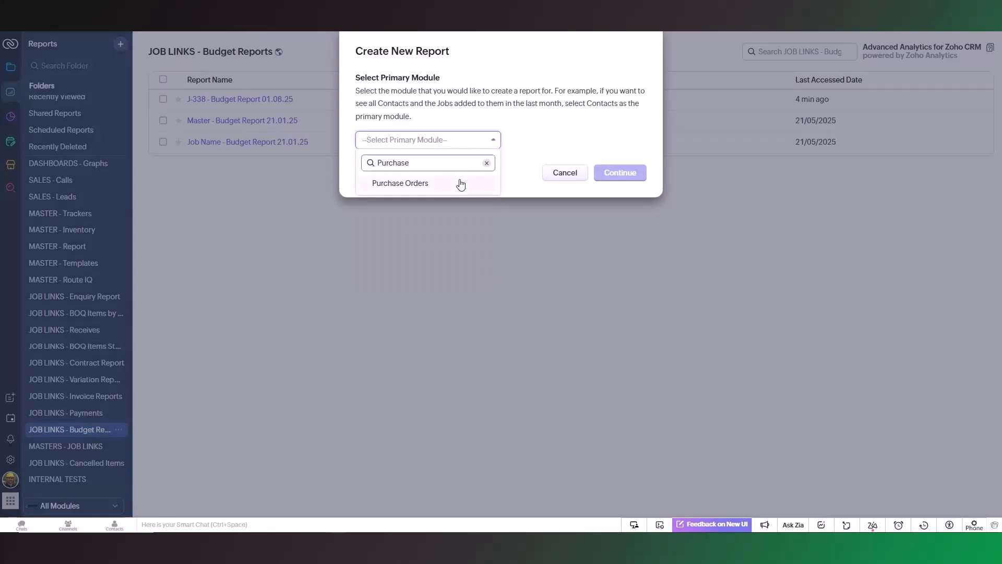
click(460, 183)
click(607, 172)
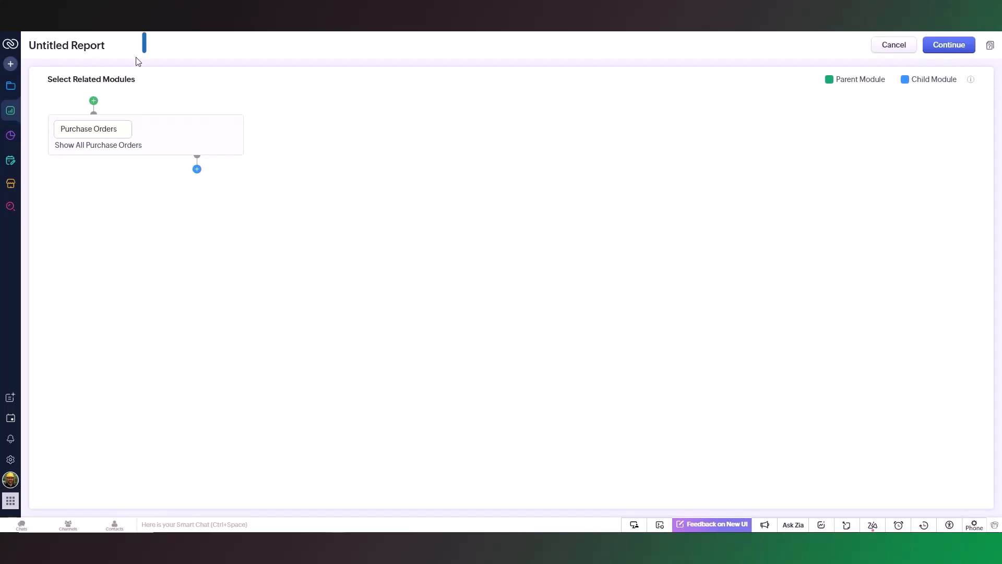
Enter J-338 - Purchase Report 01.08.25 as the new report's name.
mouse_move(112, 44)
click(159, 48)
drag(488, 82, 440, 81)
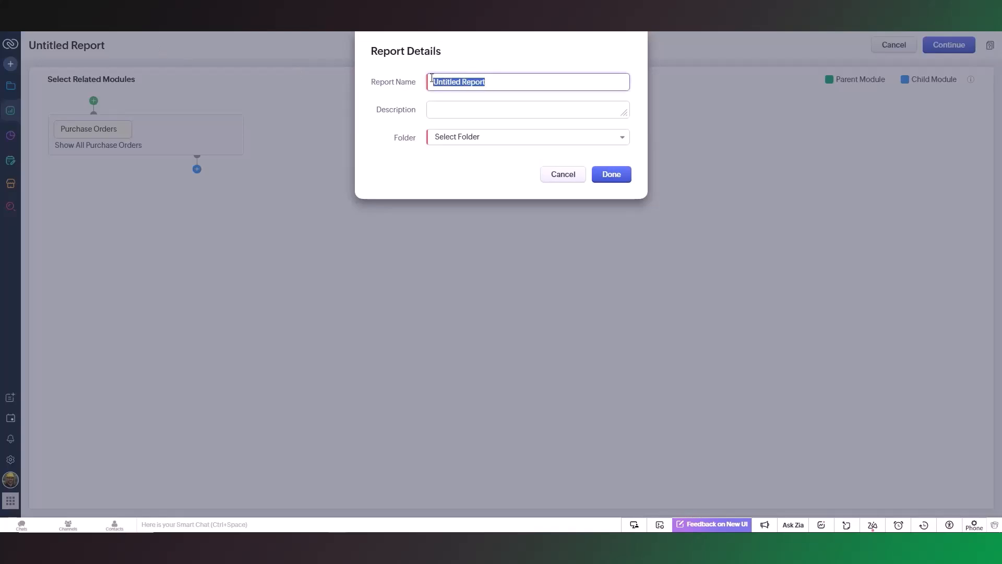
text(J-338 - Purchas)
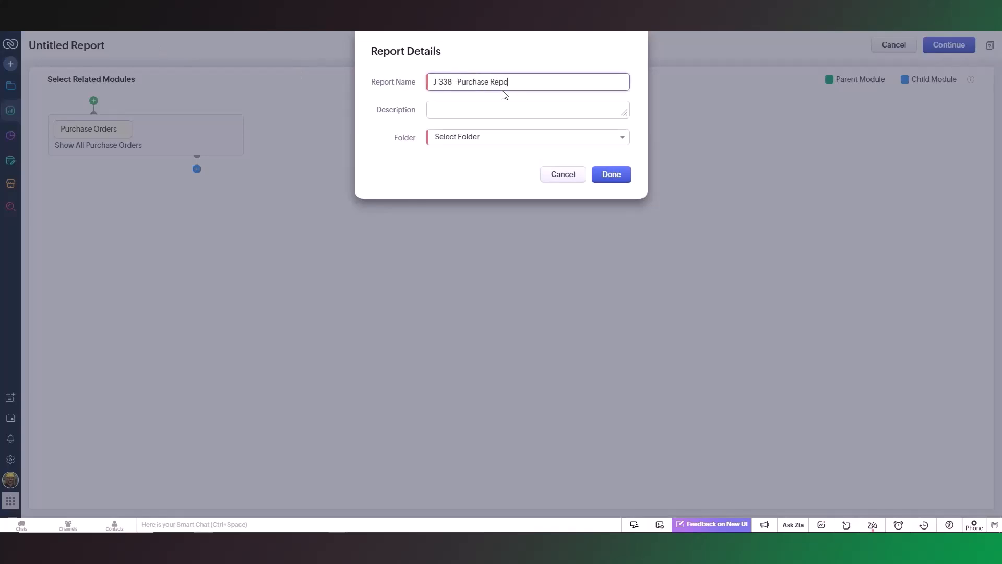
click(630, 97)
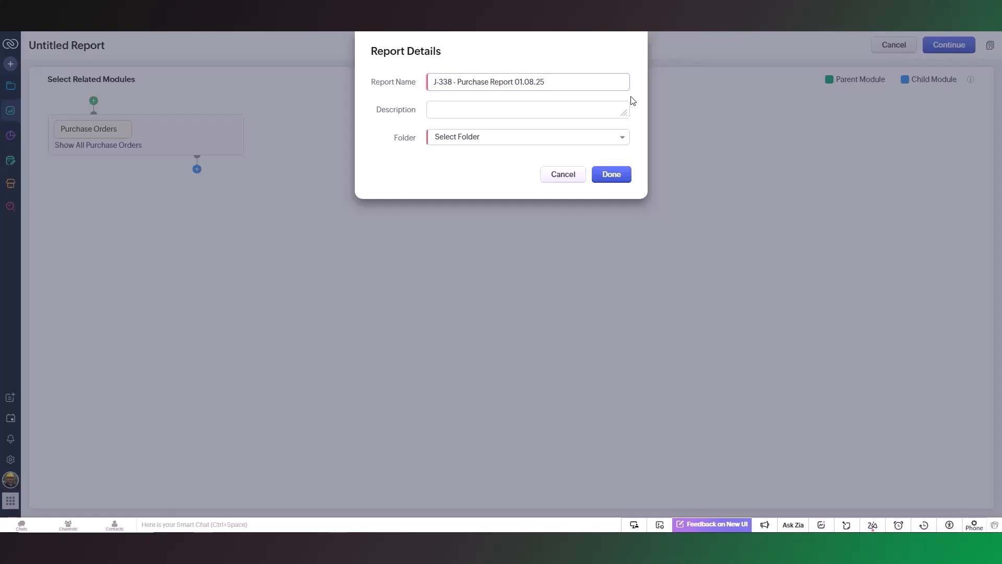
Create a folder named JOB LINKS - Purchase Report shared with everyone and apply it as the report's folder.
click(620, 141)
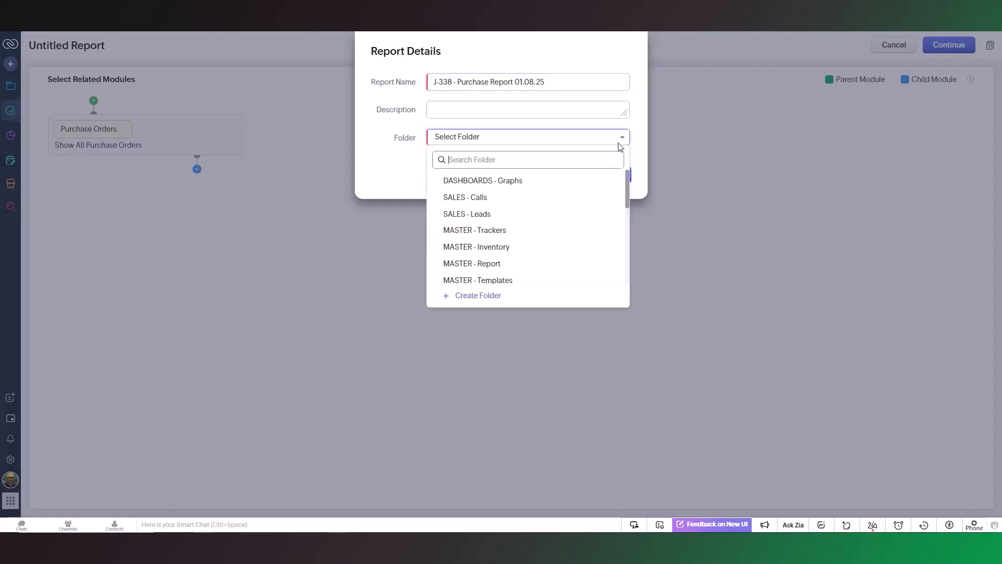
click(500, 296)
text(JOB LINKS - Purchase Report)
click(649, 88)
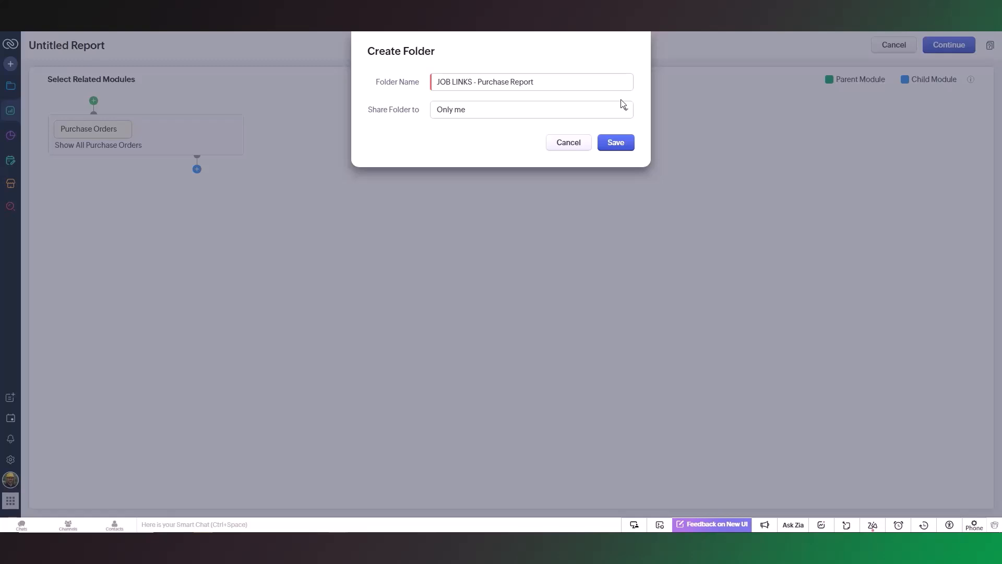
click(608, 116)
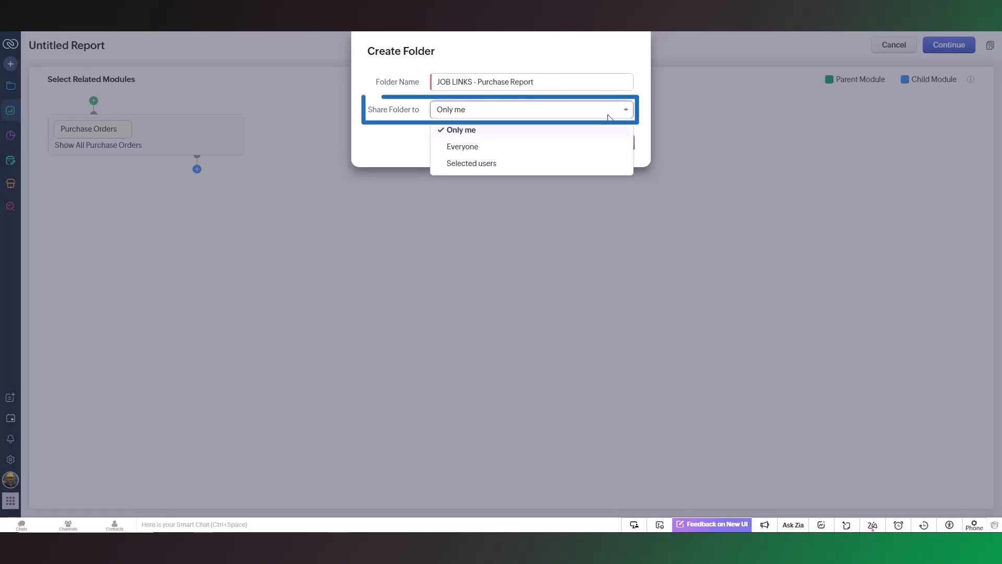
click(565, 148)
click(615, 149)
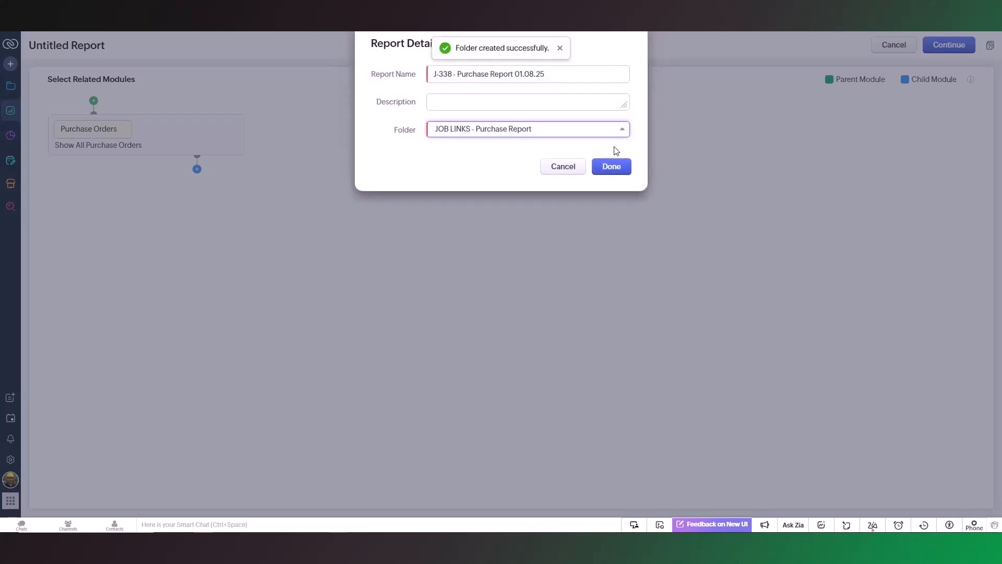
click(612, 179)
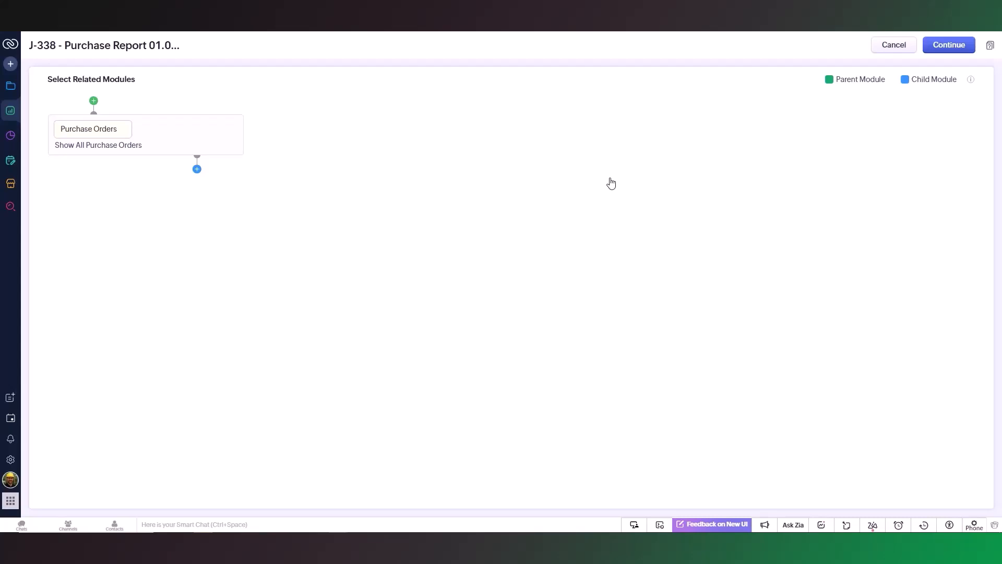
Open the help article on understanding and building reports and read its instructions on adding related modules.
click(990, 46)
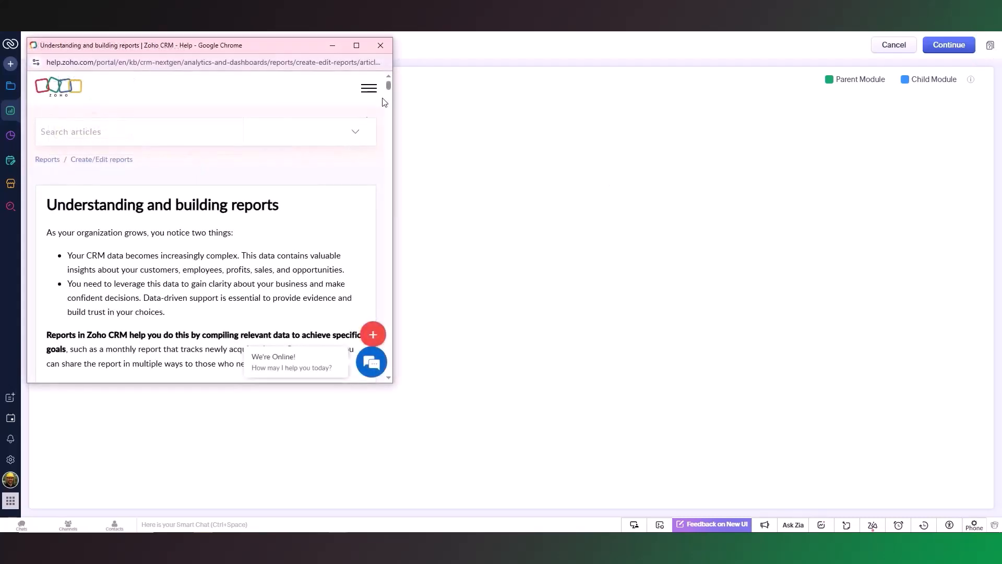
drag(390, 90, 388, 107)
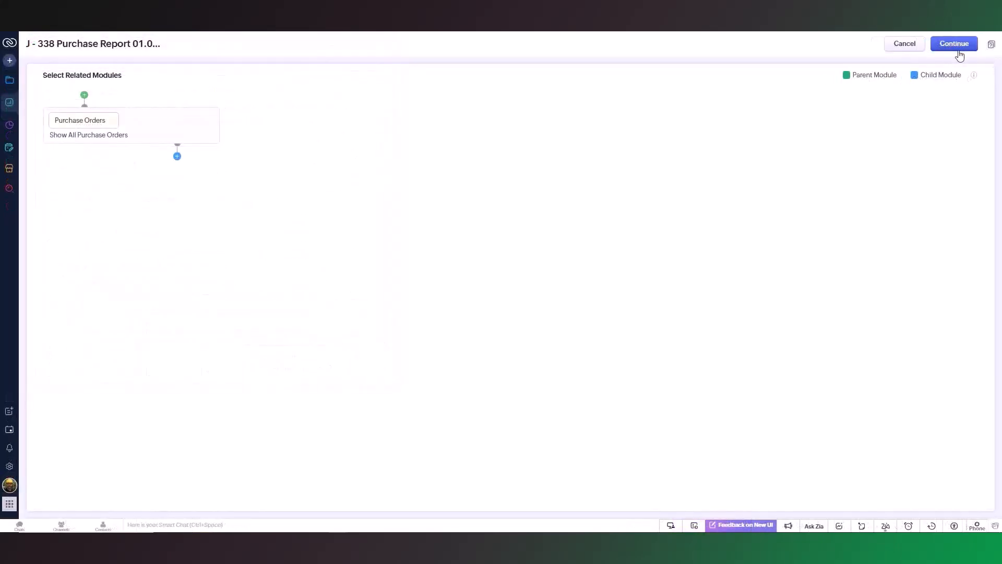
Continue without related modules and add an advanced filter to the purchase report where Job contains J-338.
click(958, 50)
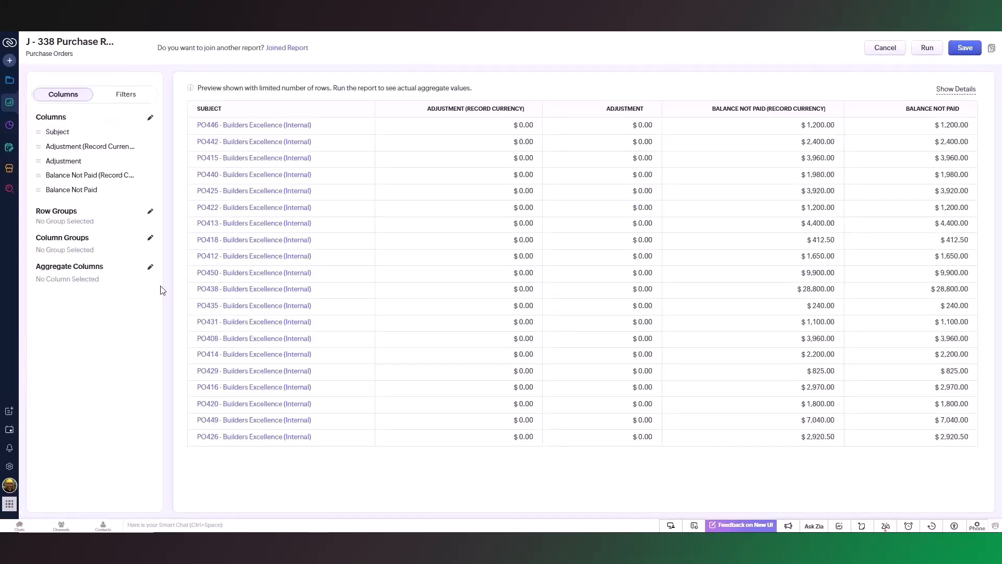
click(130, 96)
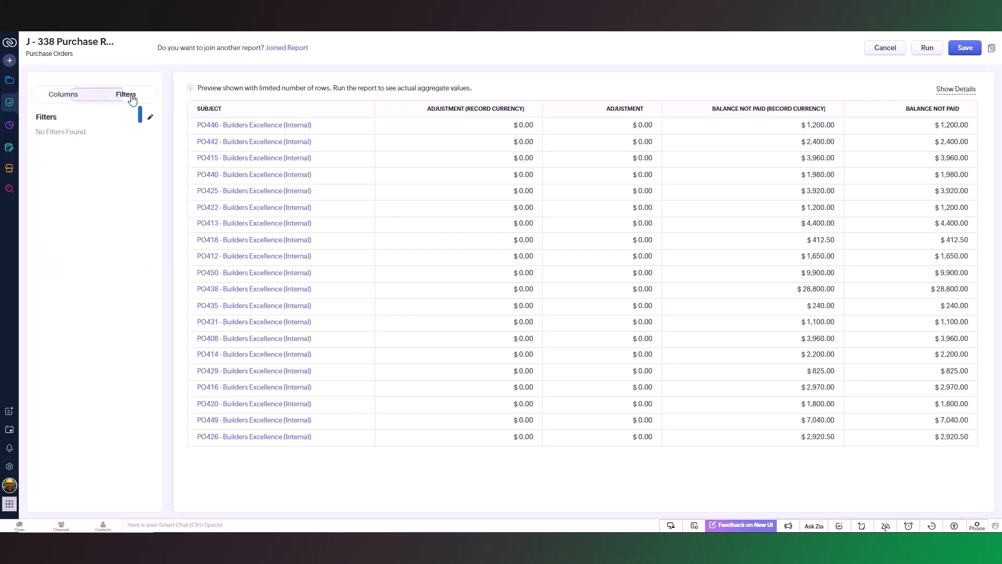
click(151, 117)
click(373, 168)
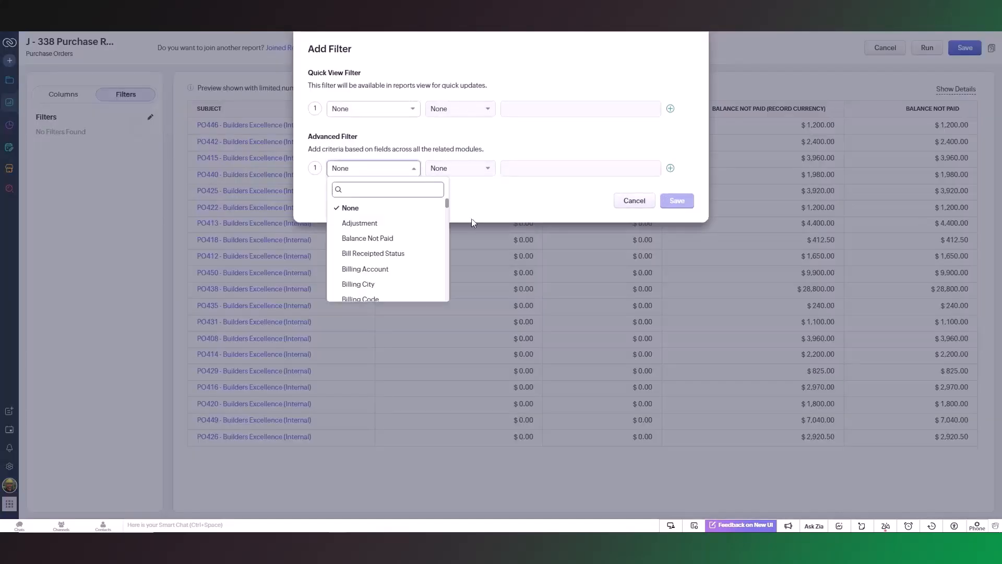
text(Job)
click(365, 207)
click(590, 169)
text(J-338)
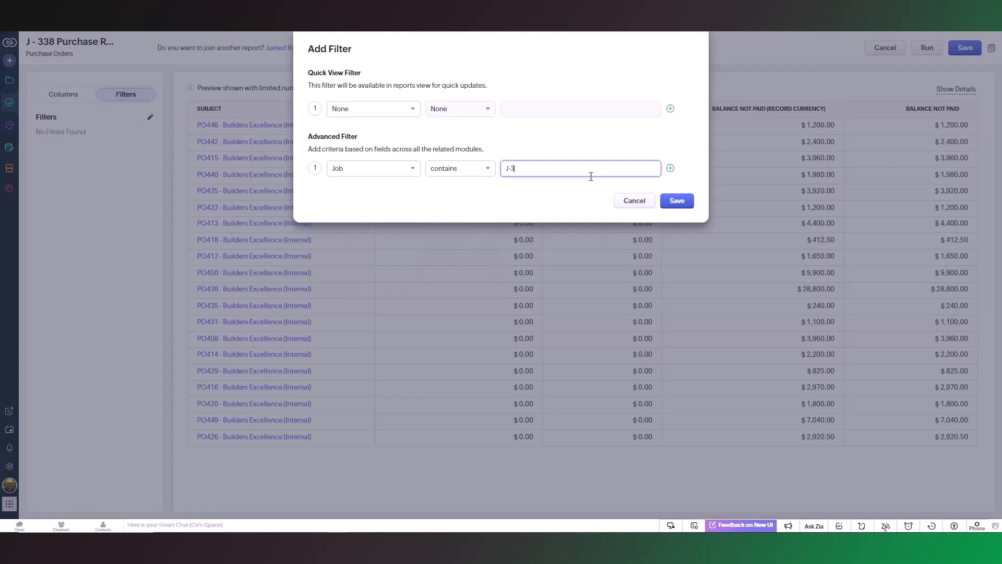
click(677, 206)
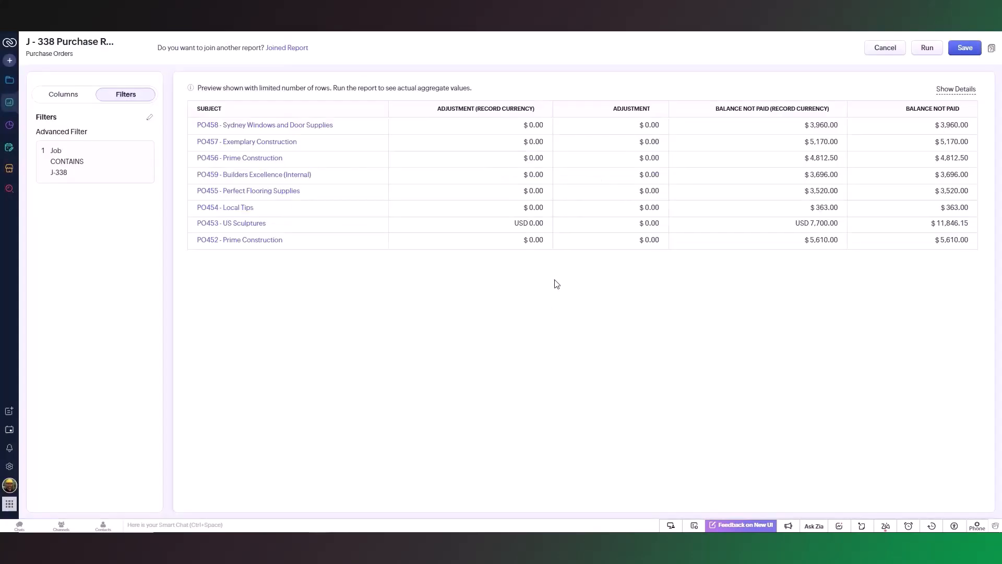
Save the J-338 purchase report and copy its web address.
click(967, 50)
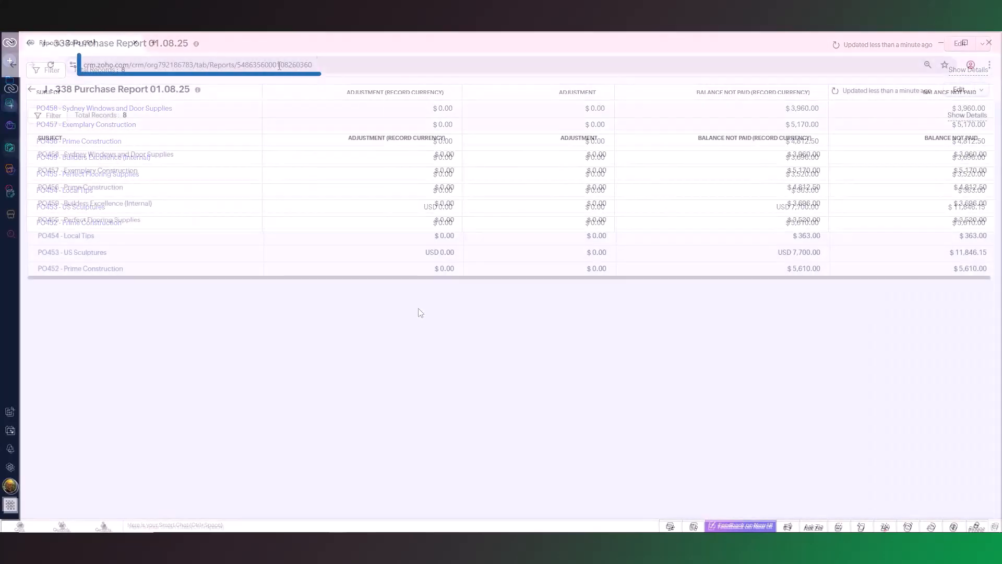
click(267, 65)
right_click(346, 65)
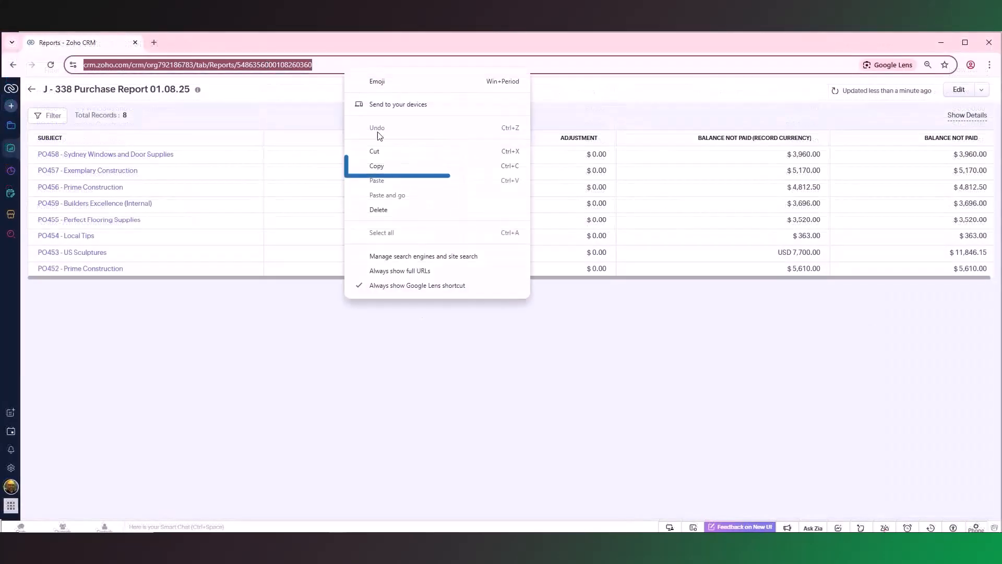
click(382, 165)
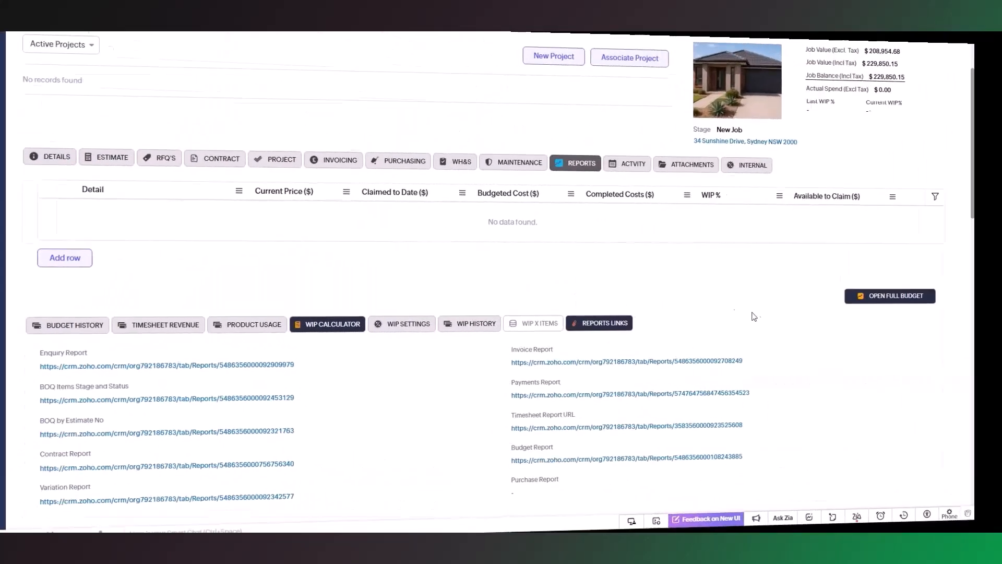
Paste the copied address into the Purchase Report field of the job's Reports Links section, save it and open the link.
scroll(733, 323, down, 1)
click(514, 441)
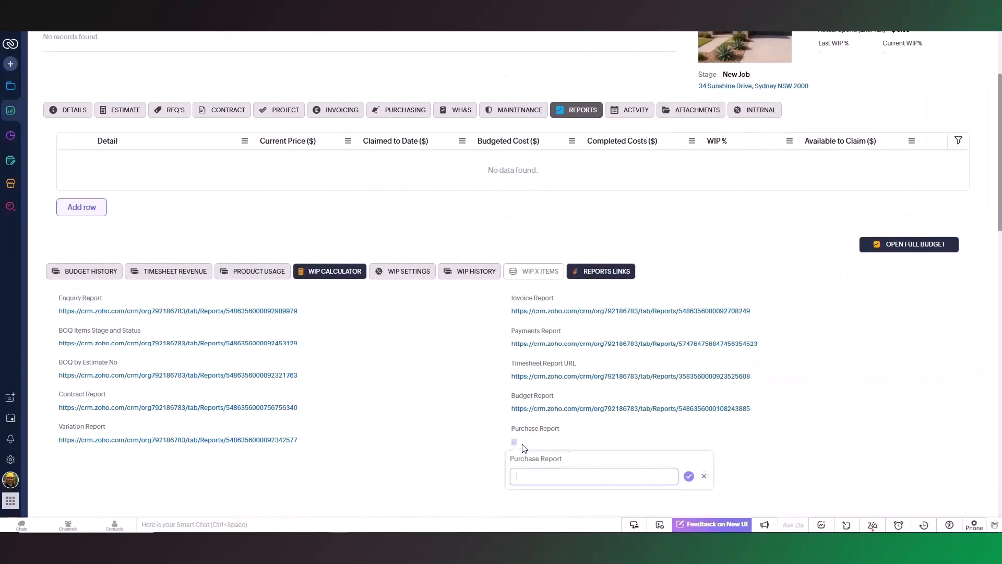
right_click(537, 476)
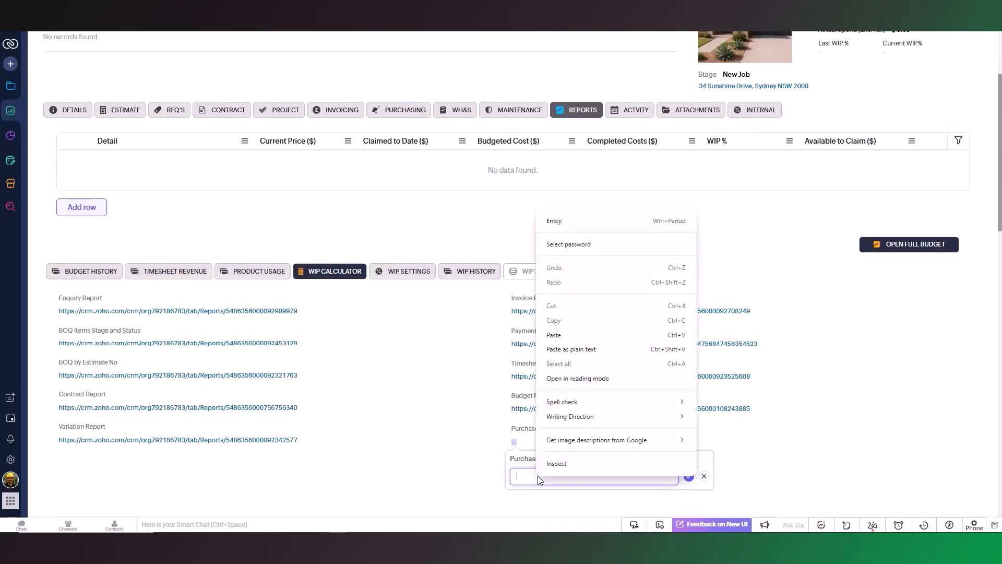
click(592, 334)
click(687, 476)
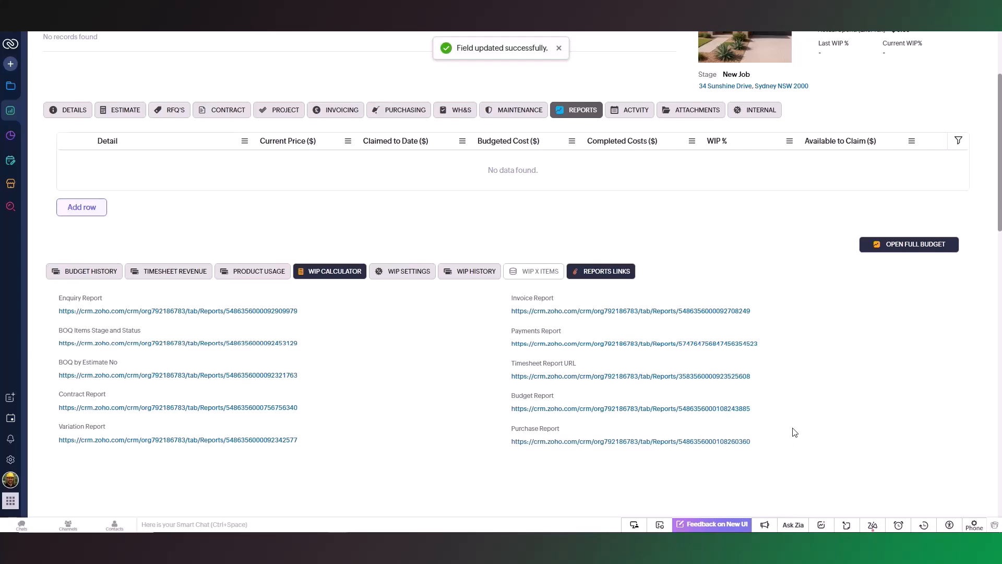
click(694, 443)
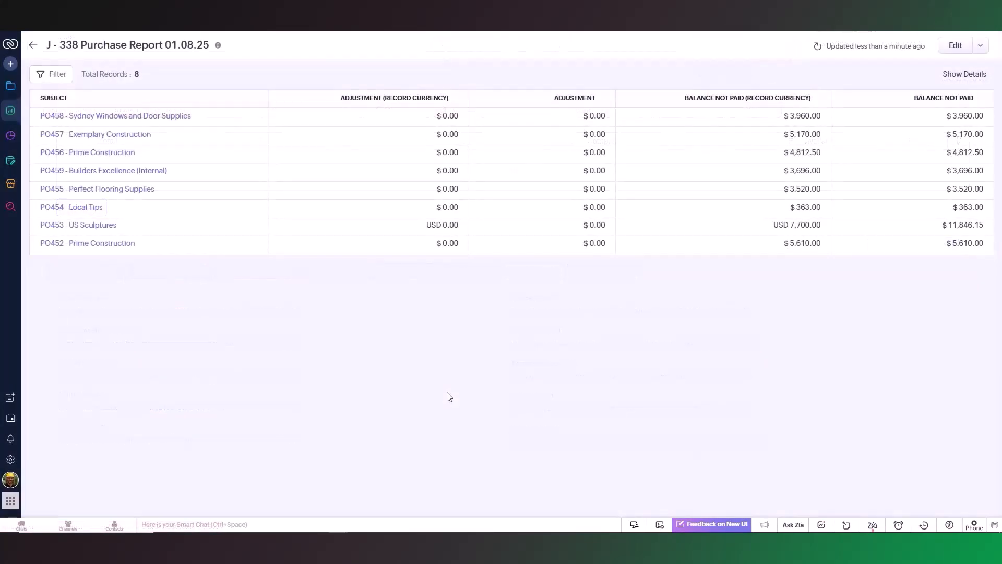